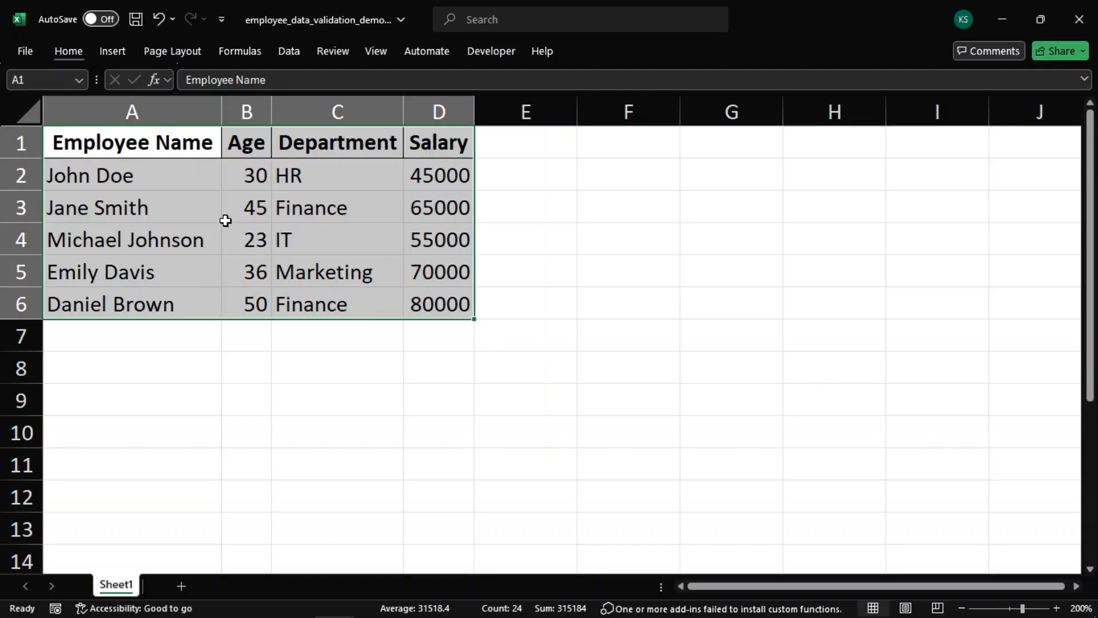
click(248, 109)
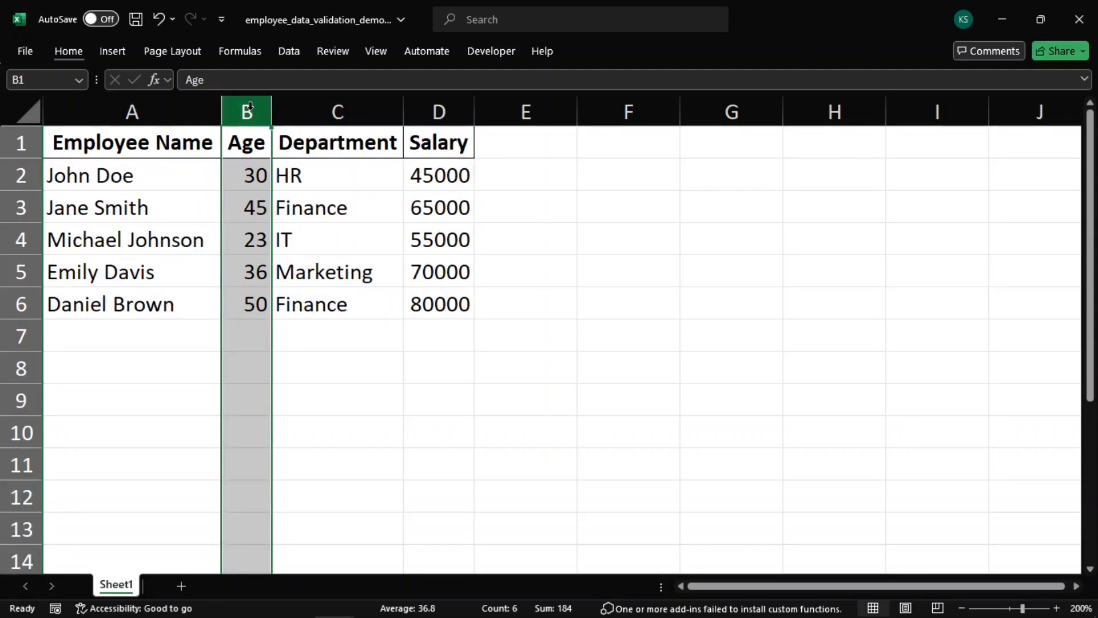
click(314, 104)
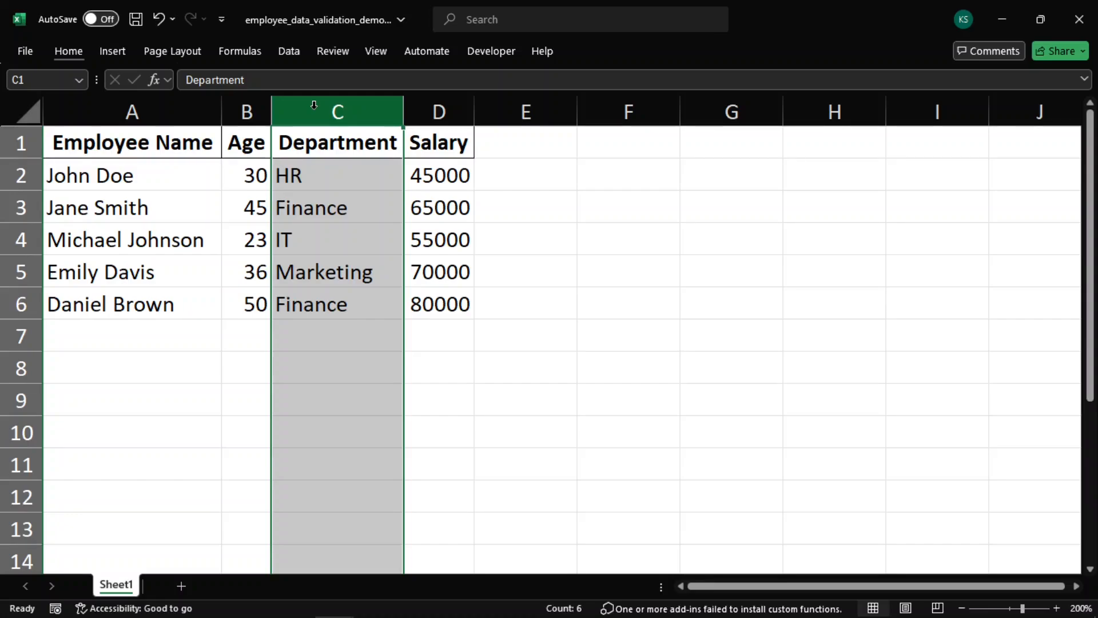
click(439, 105)
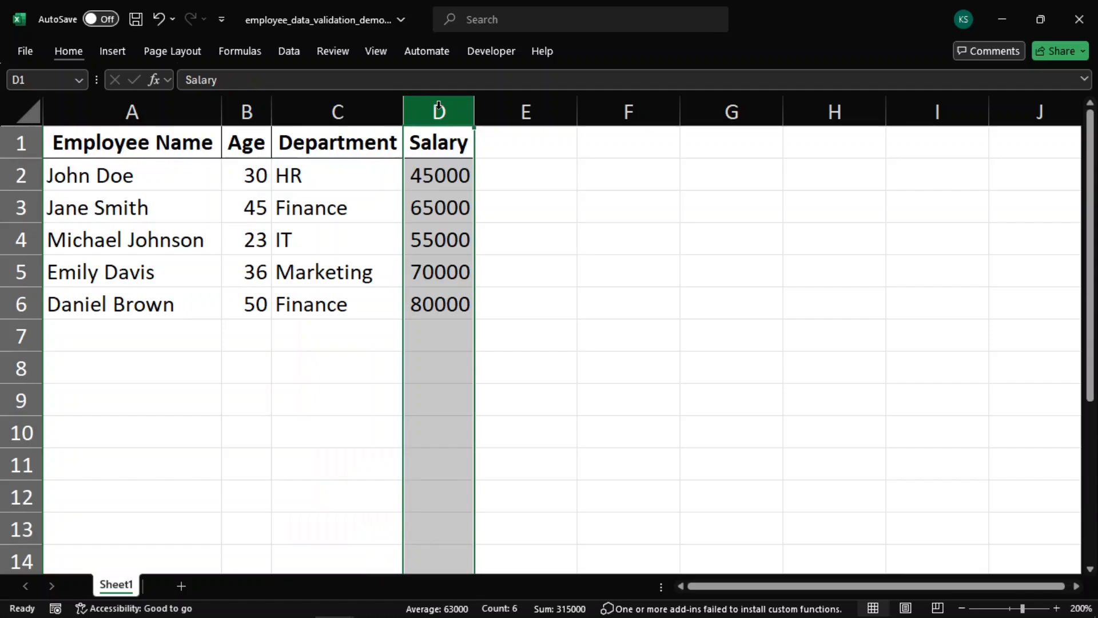
click(558, 336)
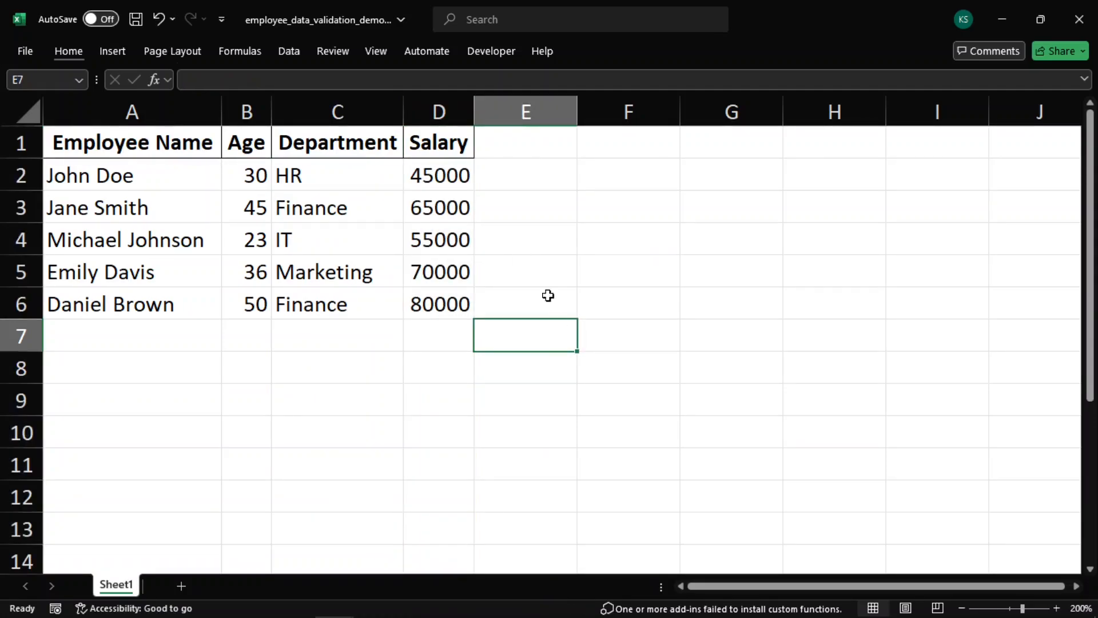
Restrict the Age column to whole numbers between 18 and 65 with a data validation rule
click(247, 111)
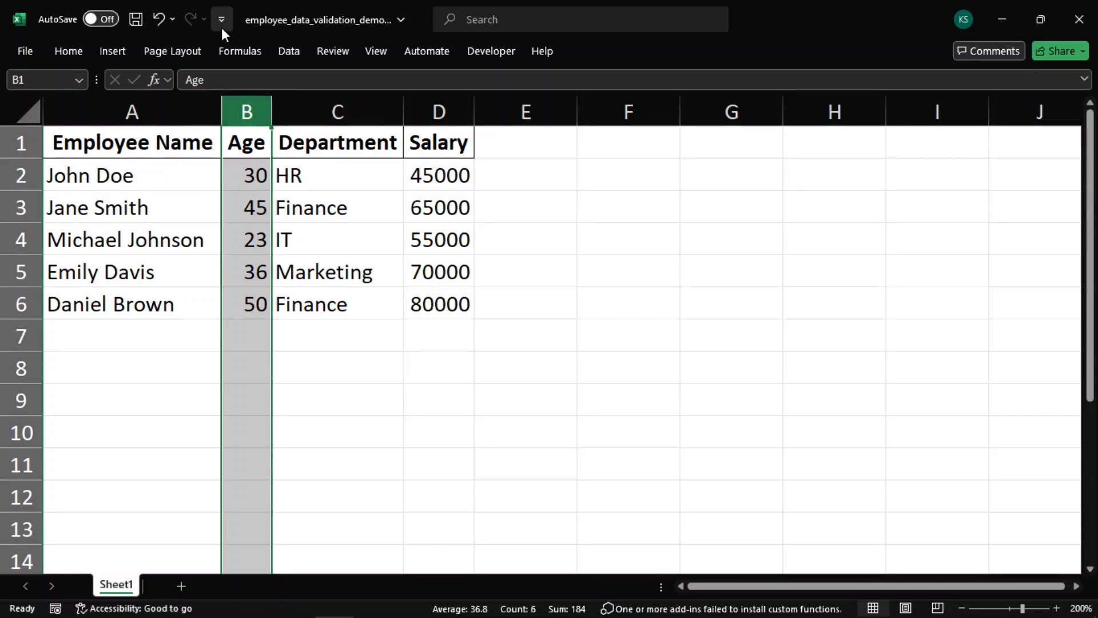
click(288, 51)
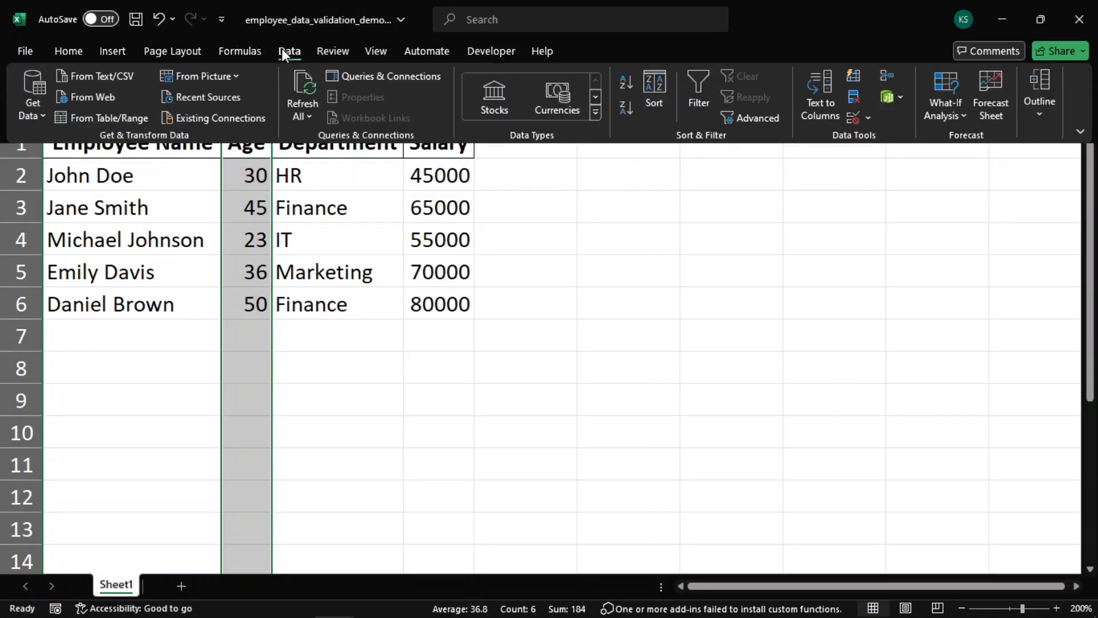
click(857, 115)
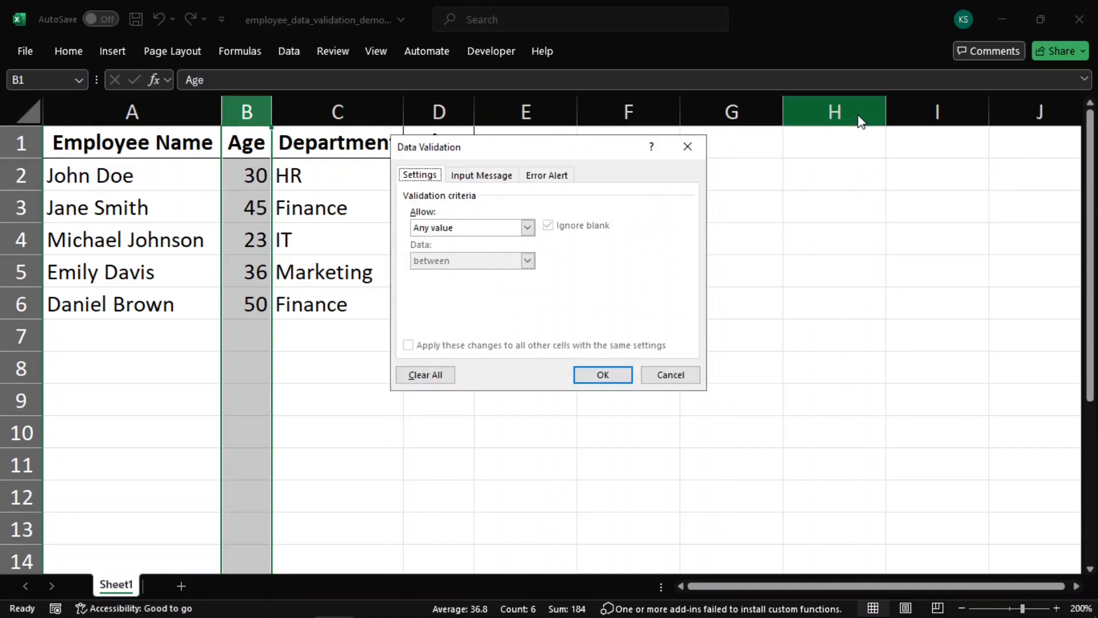
click(477, 228)
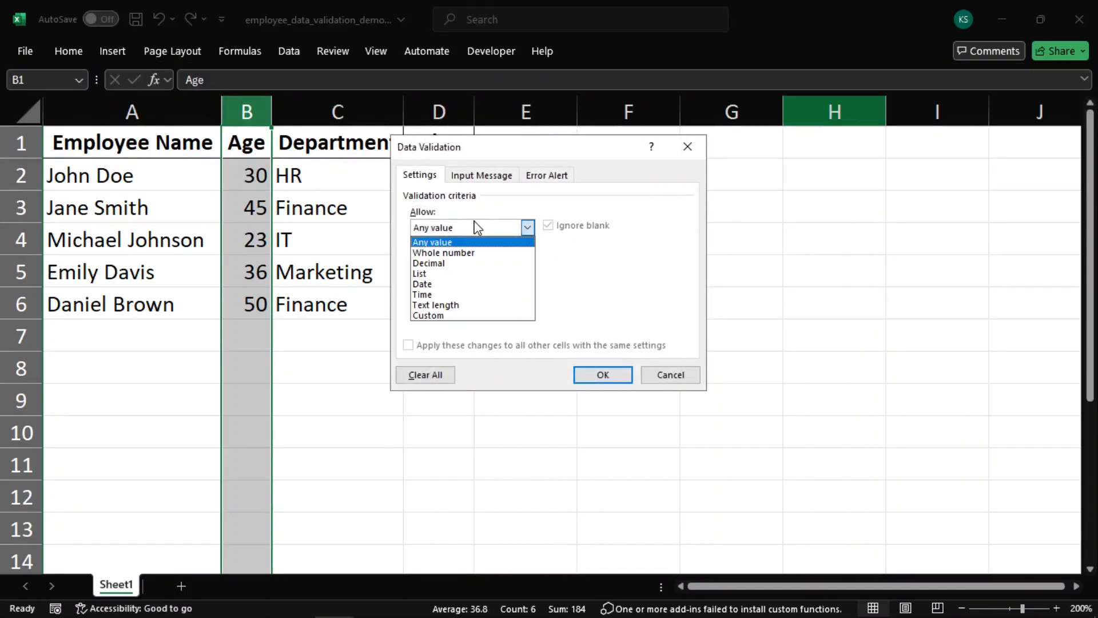
click(475, 252)
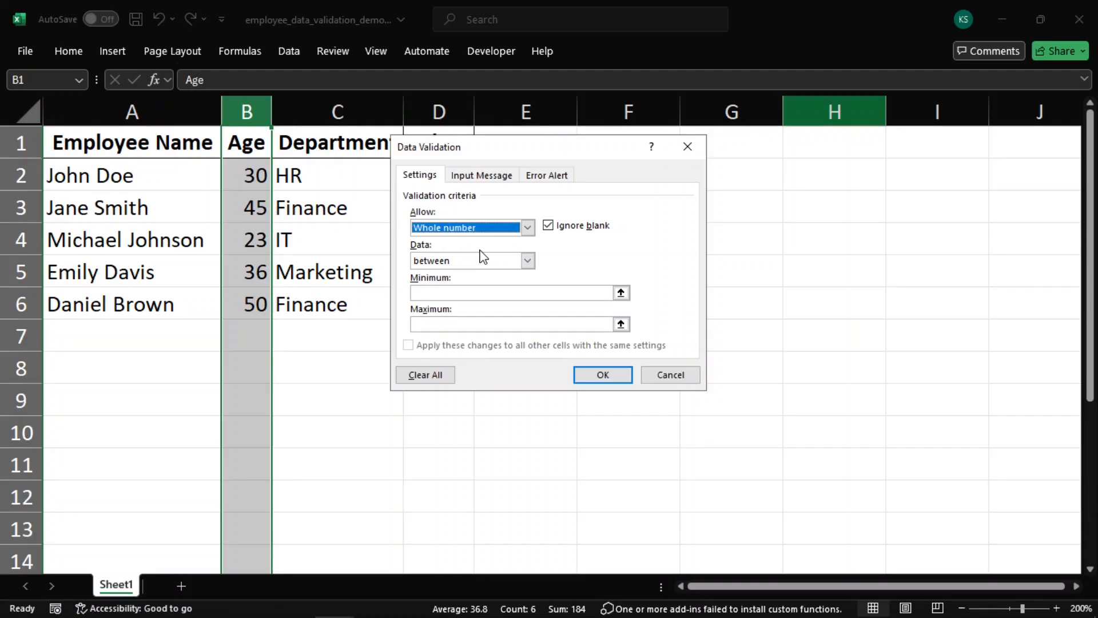
click(464, 293)
text(1865)
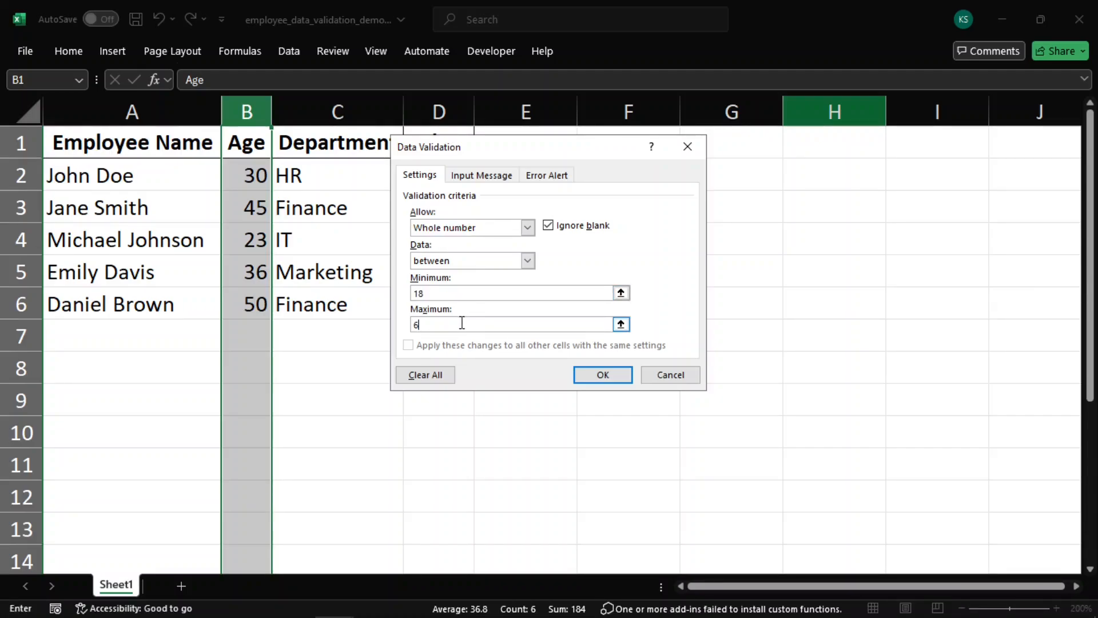
click(587, 376)
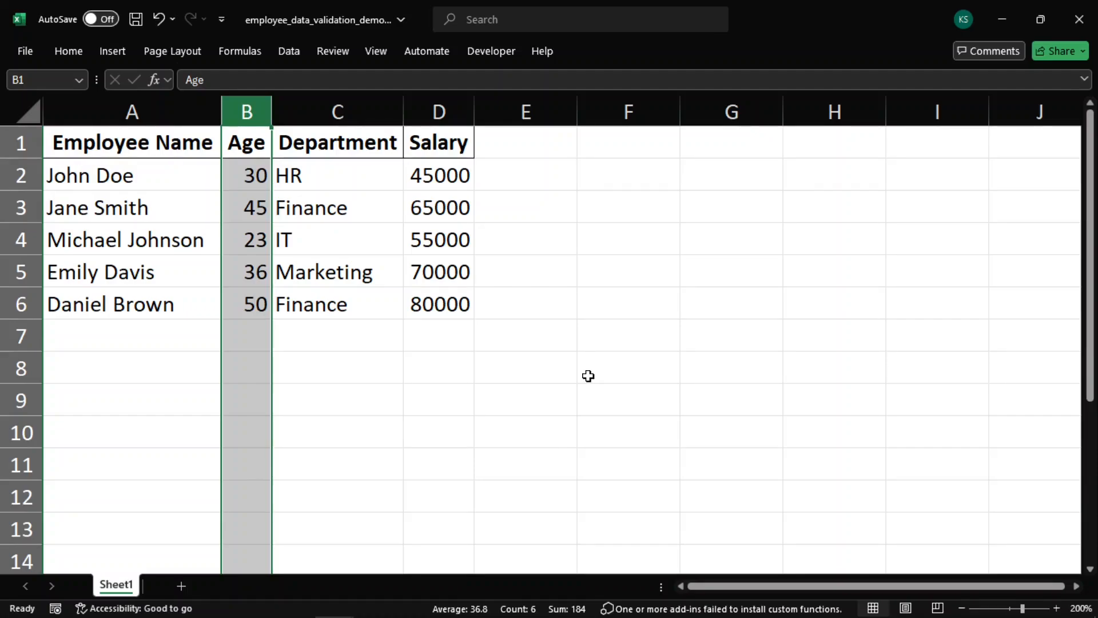
Try entering 15 in cell B7 and cancel the rejected entry
click(246, 335)
text(15)
key(Return)
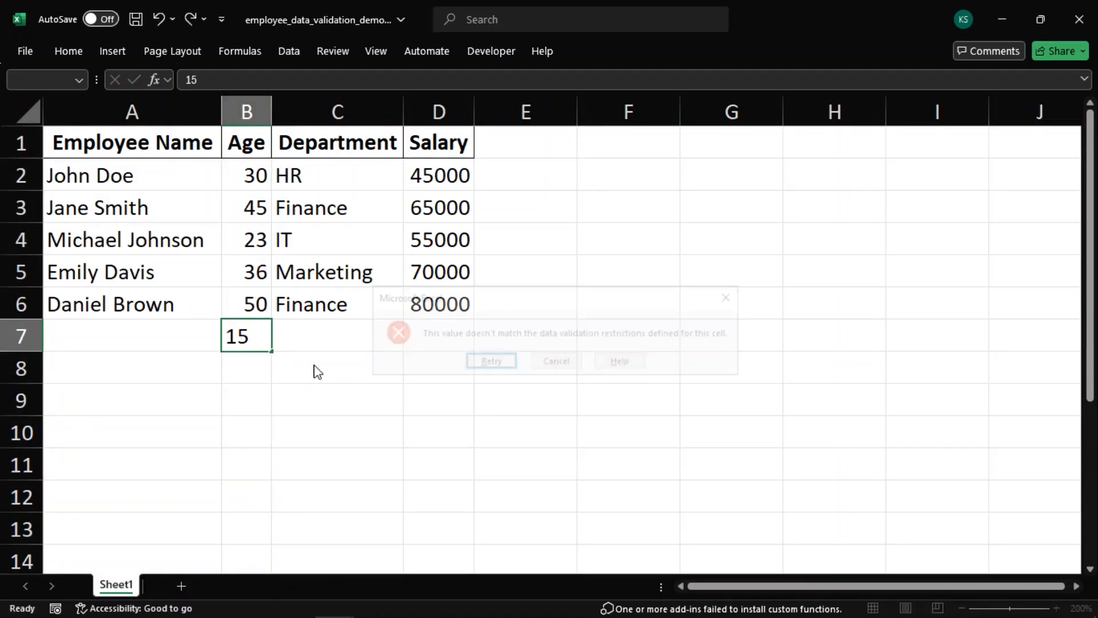
click(556, 361)
click(417, 364)
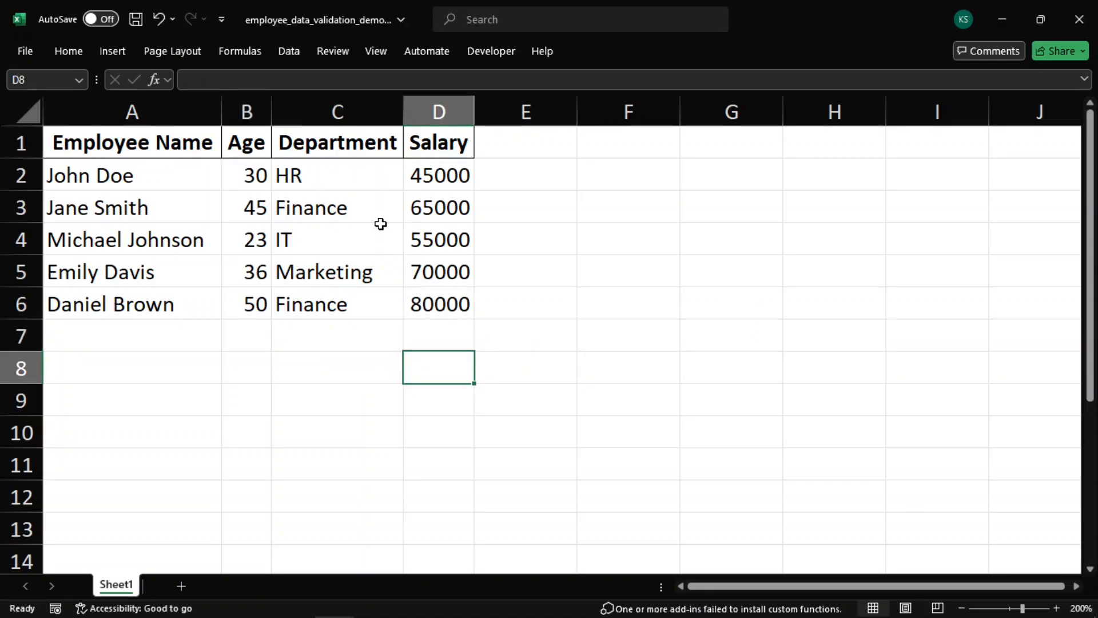
Add a List validation to the Department column with the source HR,Finance,IT,Marketing
click(344, 147)
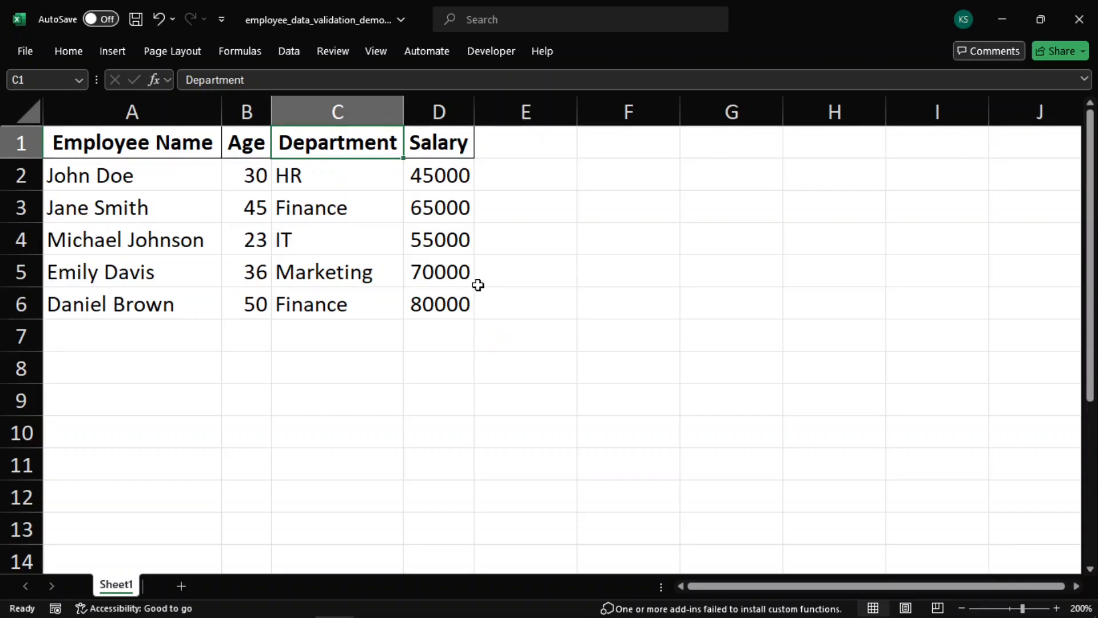
click(347, 110)
click(288, 53)
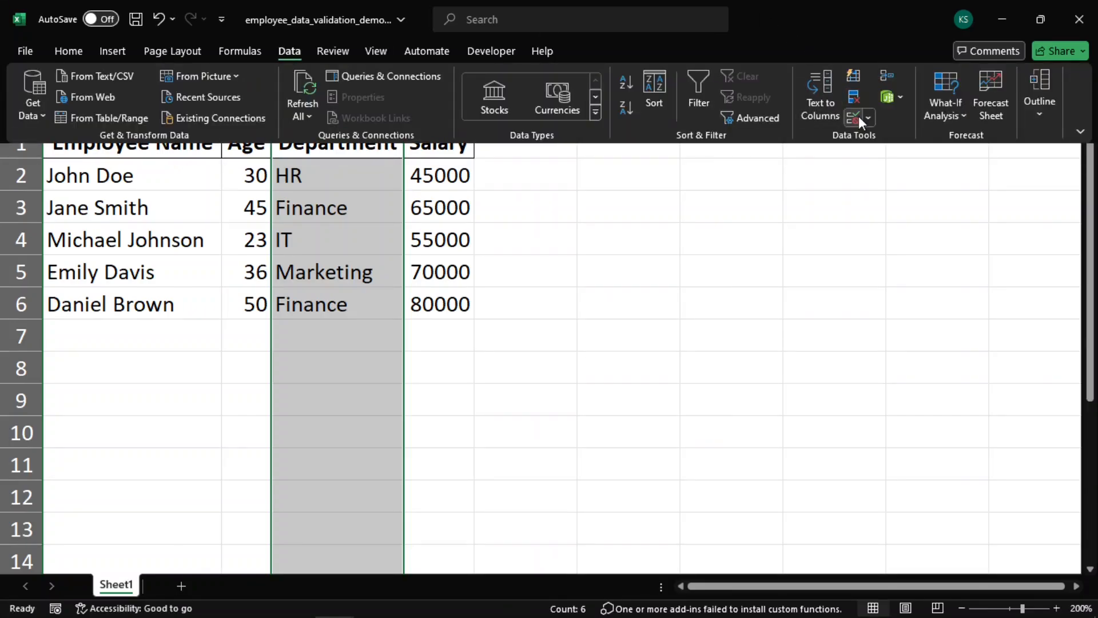
click(859, 115)
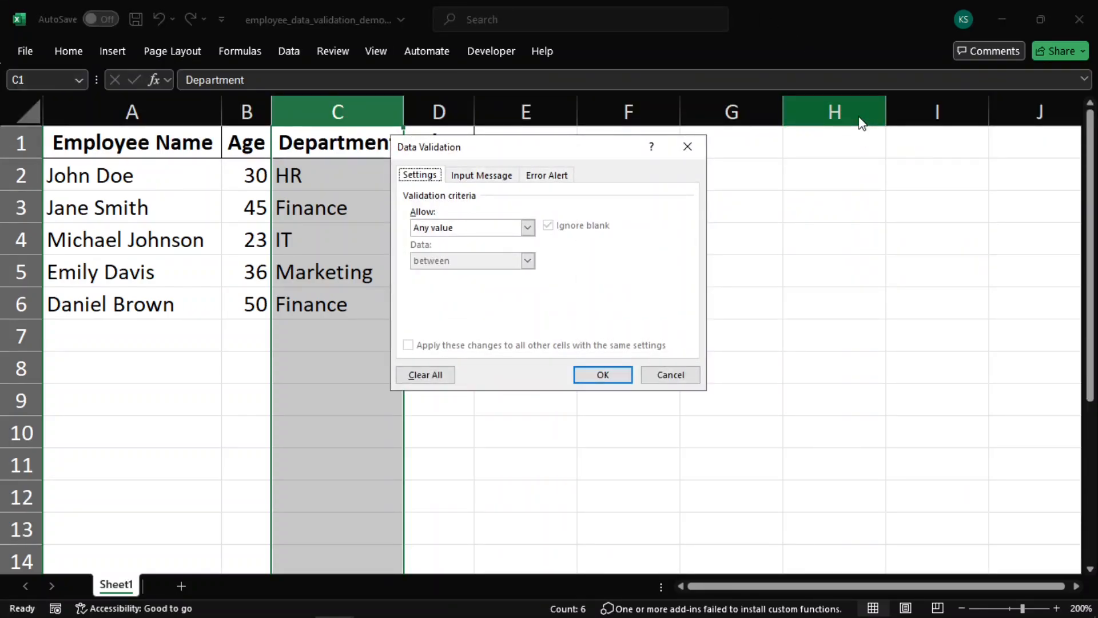
click(475, 229)
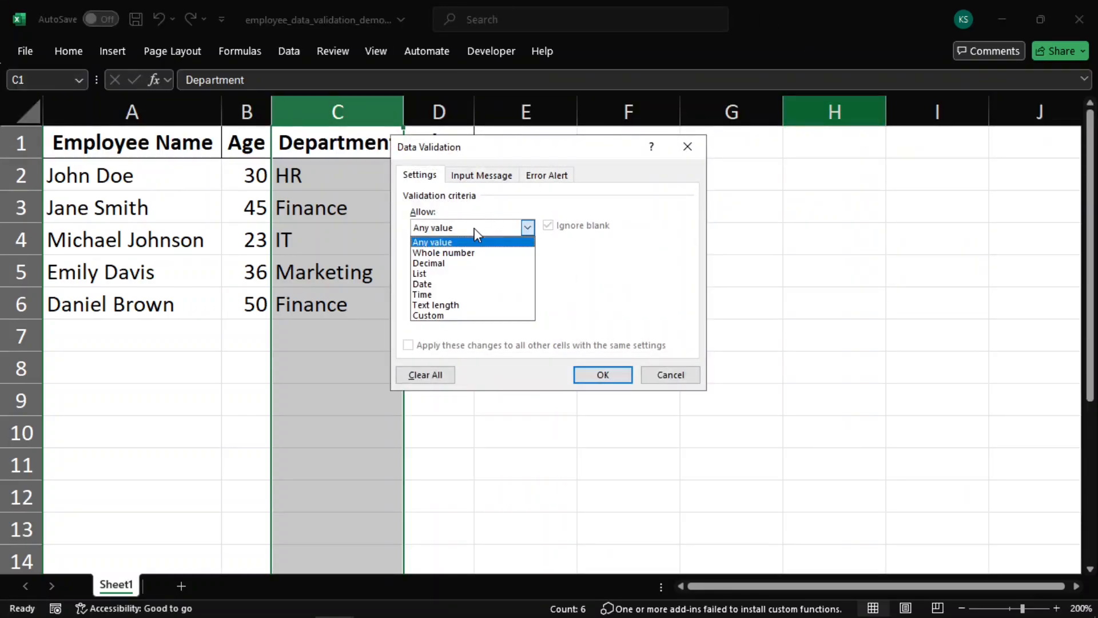
click(464, 274)
click(451, 293)
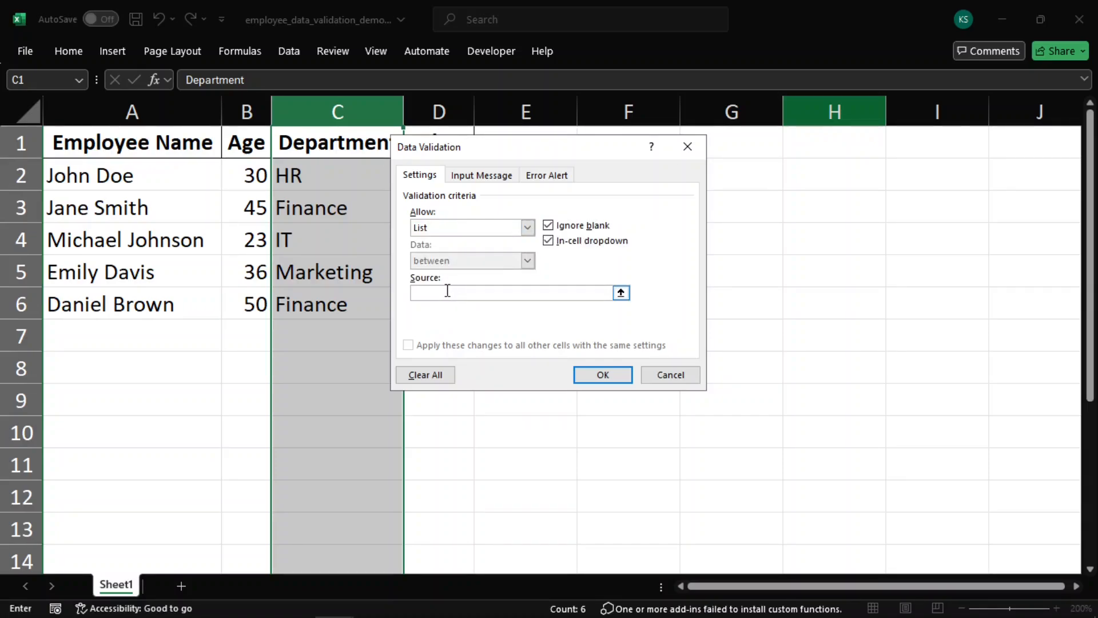
text(HR,Financ)
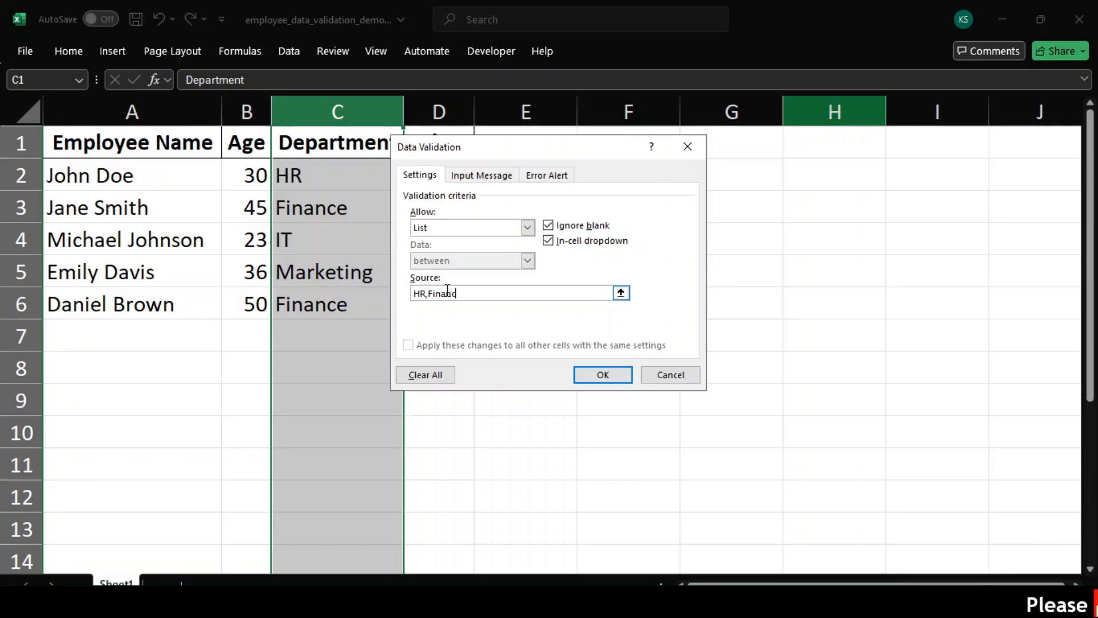
text(e,IT,Marketing)
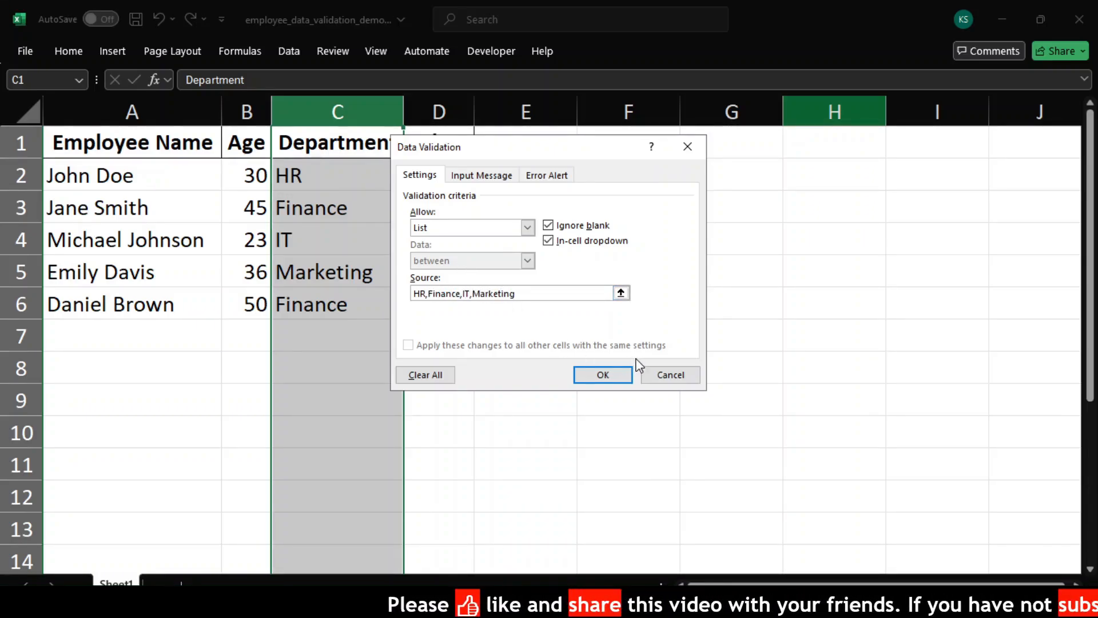
click(601, 374)
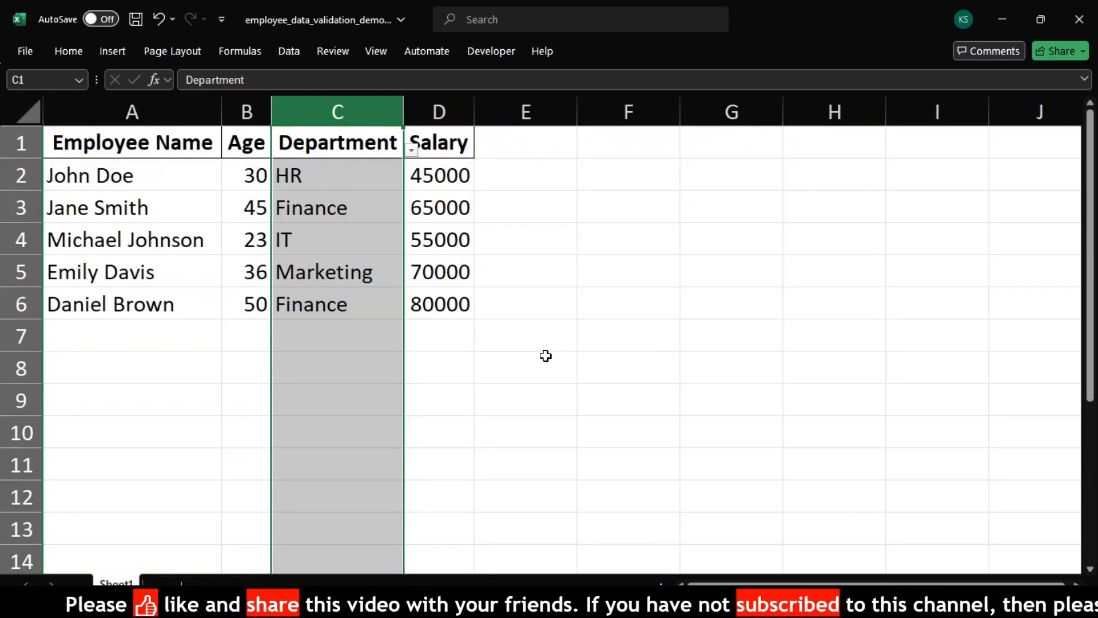
Pick Finance from the dropdown in cell C7, then clear the cell again
click(393, 340)
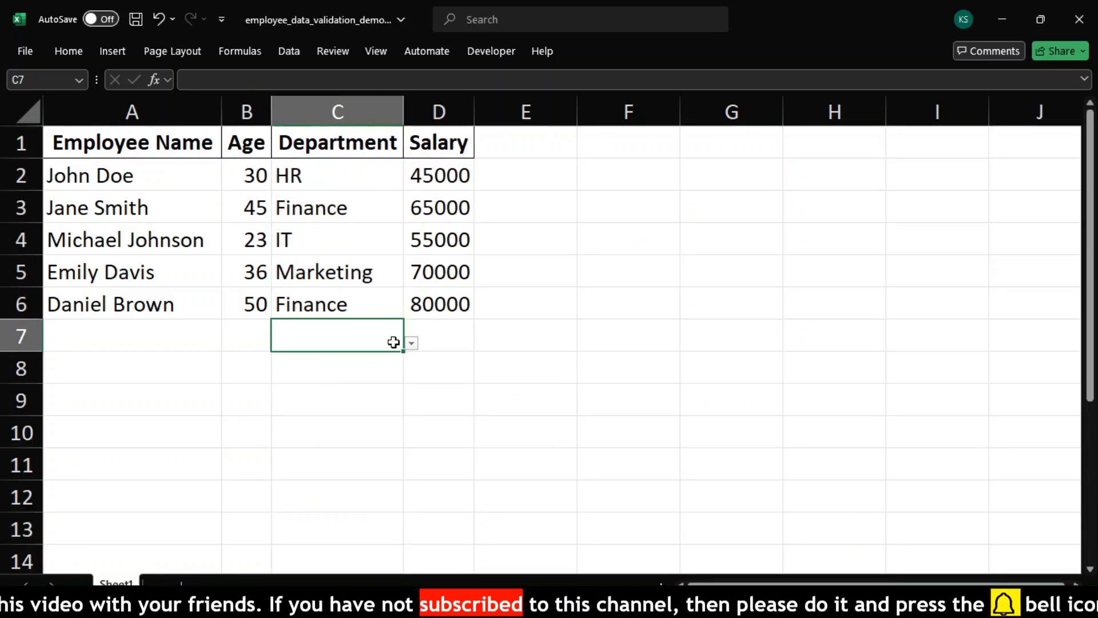
click(412, 344)
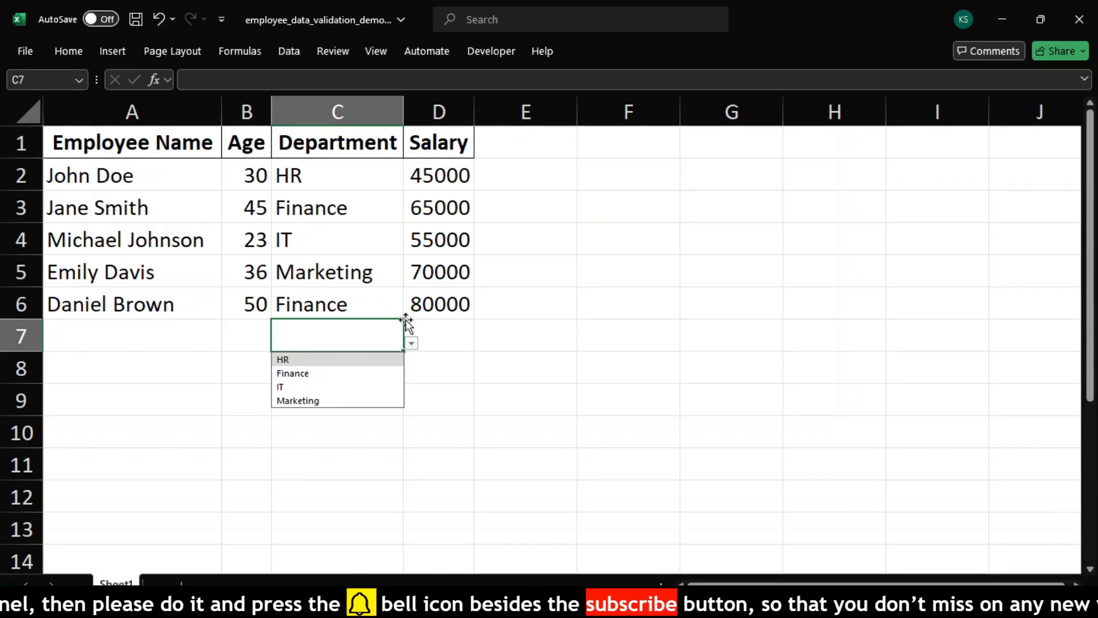
click(314, 372)
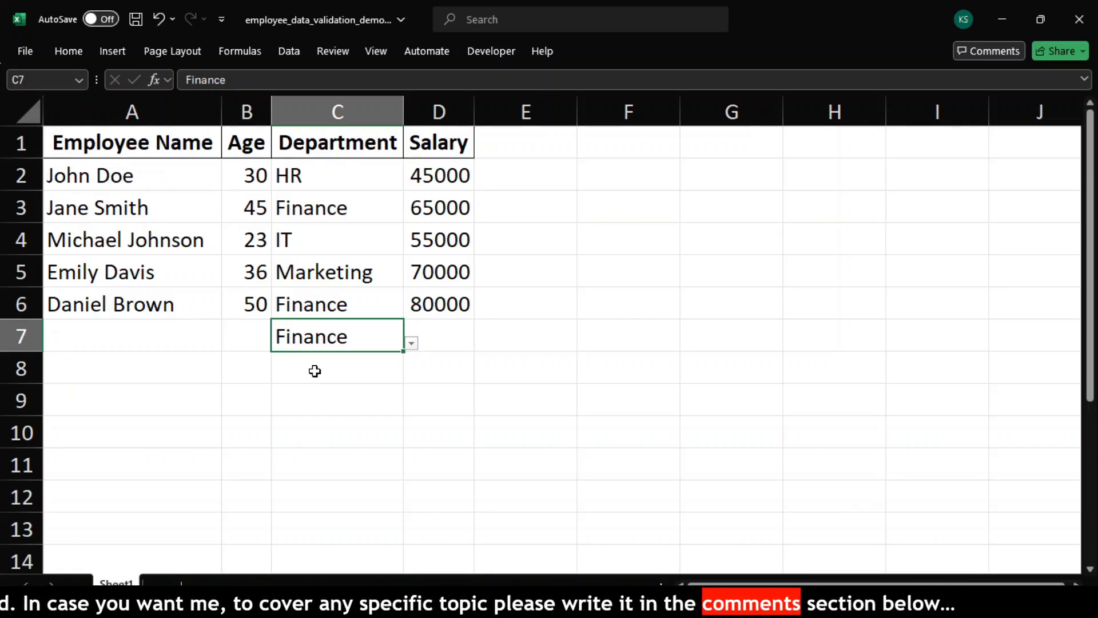
key(Delete)
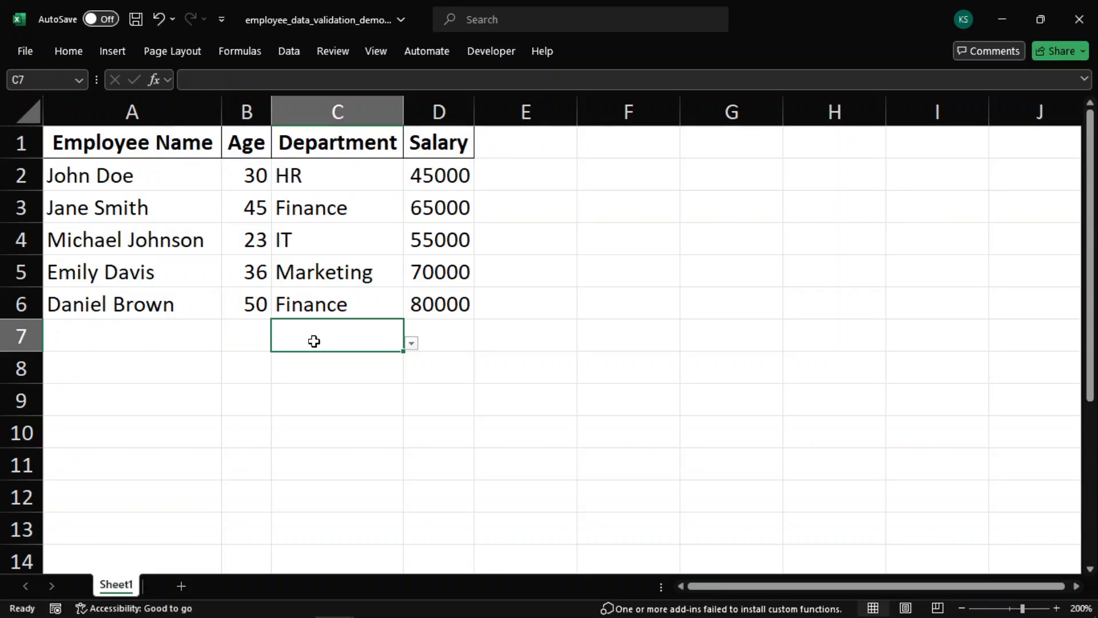
Add a new sheet and enter HR, Finance, IT and Marketing in cells A1 to A4
click(181, 585)
triple_click(1057, 608)
triple_click(1057, 609)
double_click(1057, 609)
double_click(1057, 608)
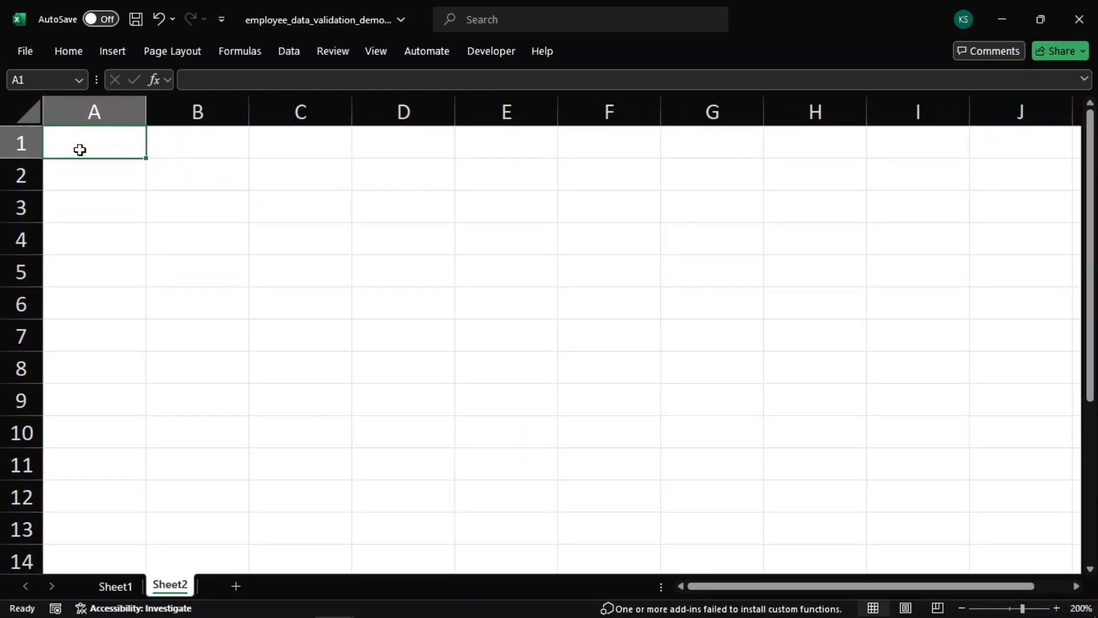
text(HR)
key(Return)
text(Finance)
key(Return)
text(IT)
key(Return)
text(Mar)
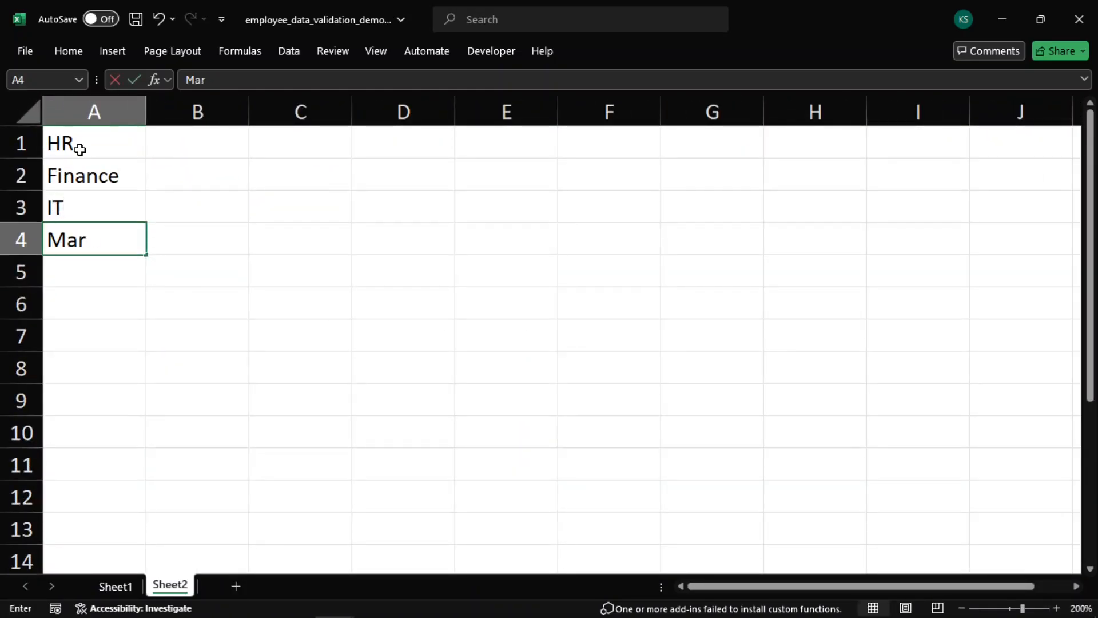
text(keting)
key(Return)
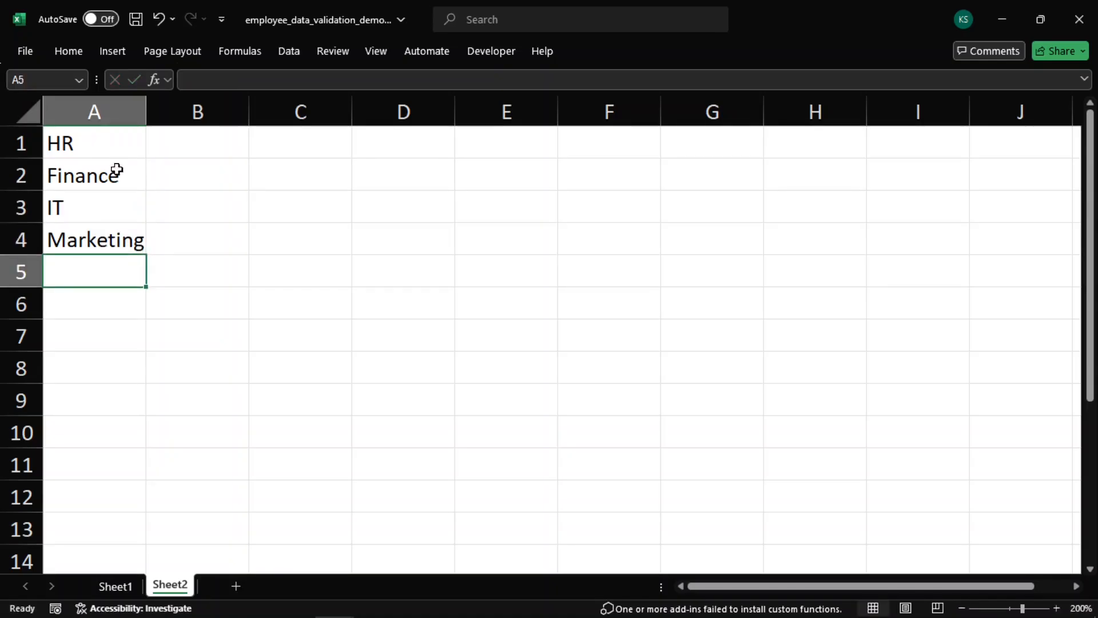
Change the Department column's list source to the range Sheet2!$A$1:$A$4
click(122, 586)
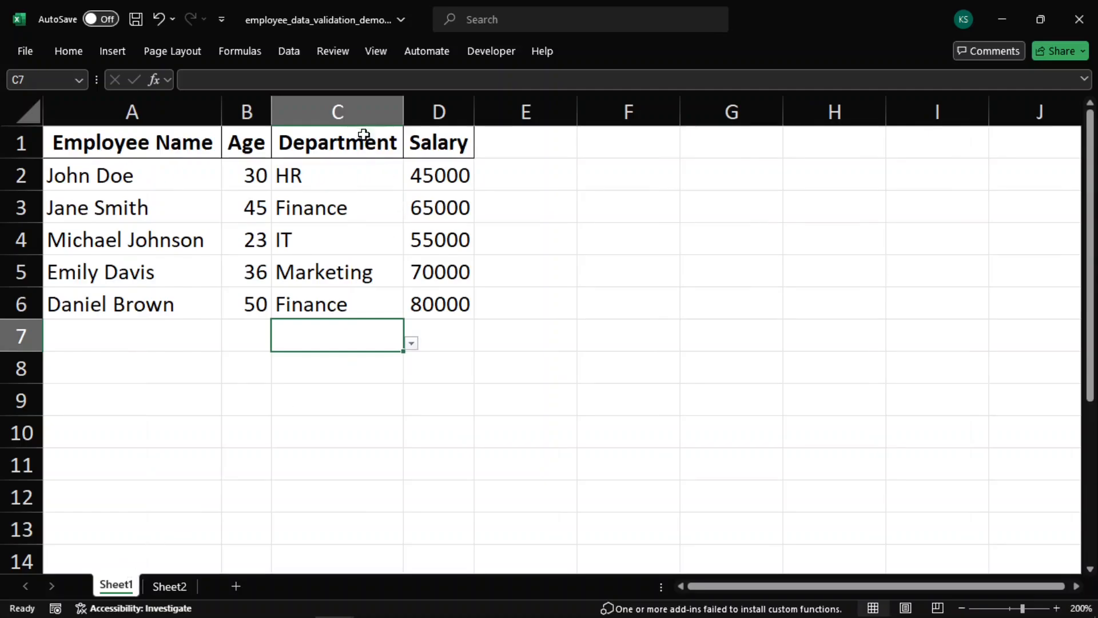
click(360, 112)
click(286, 55)
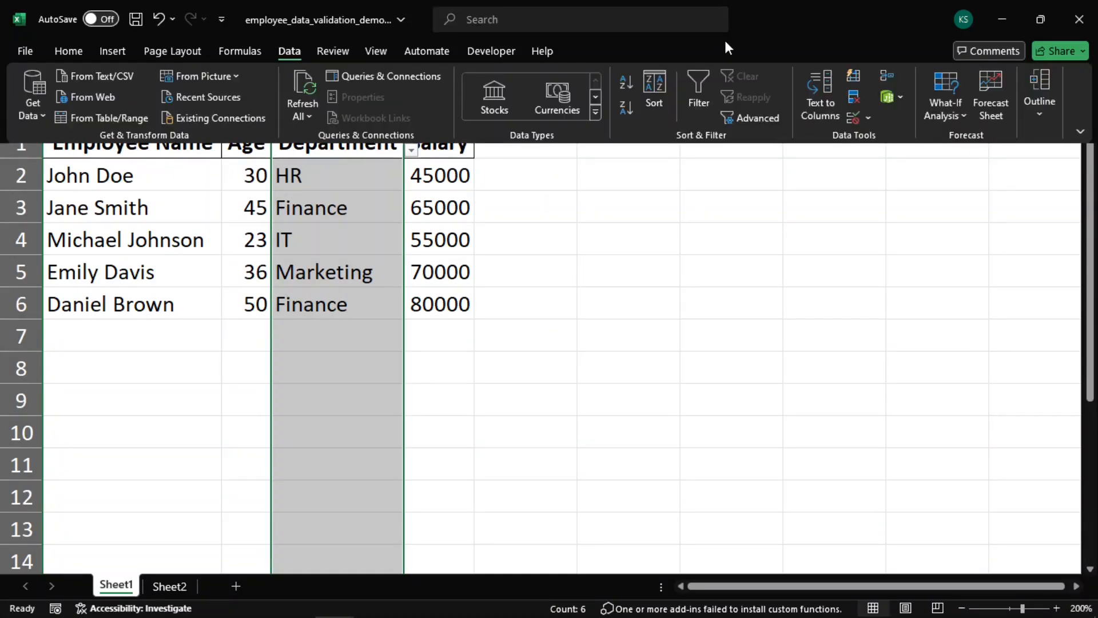
click(852, 119)
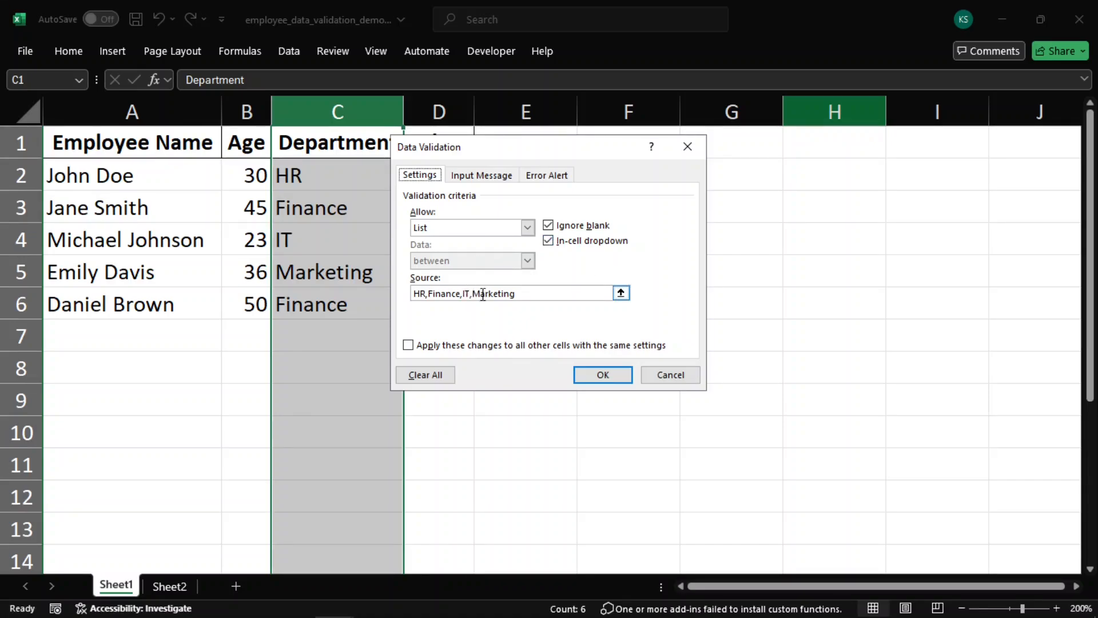
drag(517, 294, 413, 302)
key(BackSpace)
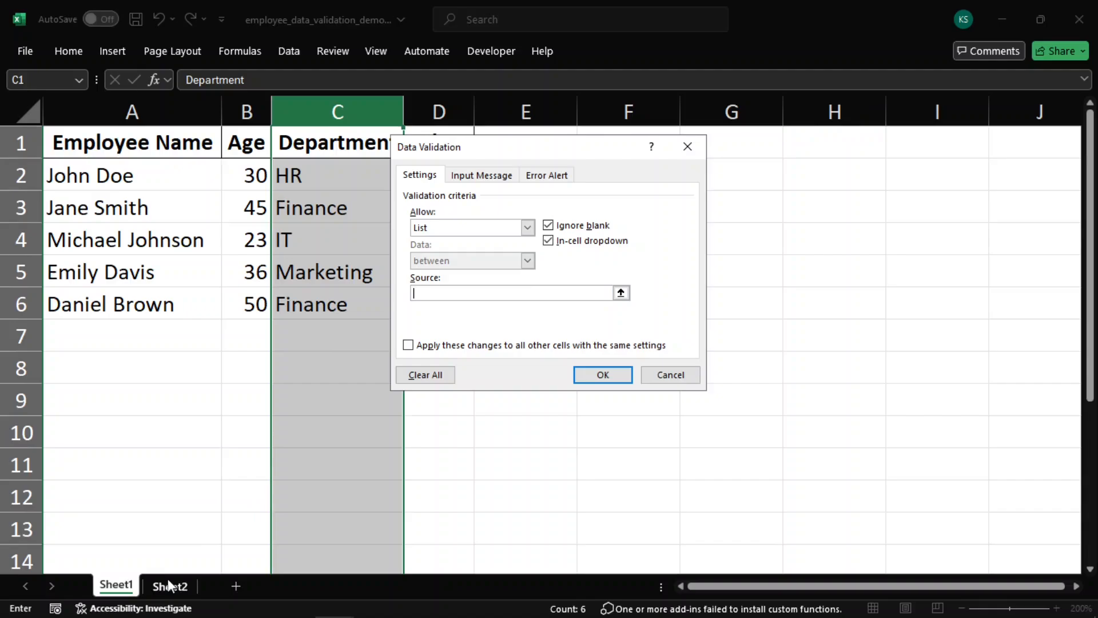
click(164, 585)
drag(97, 155, 112, 249)
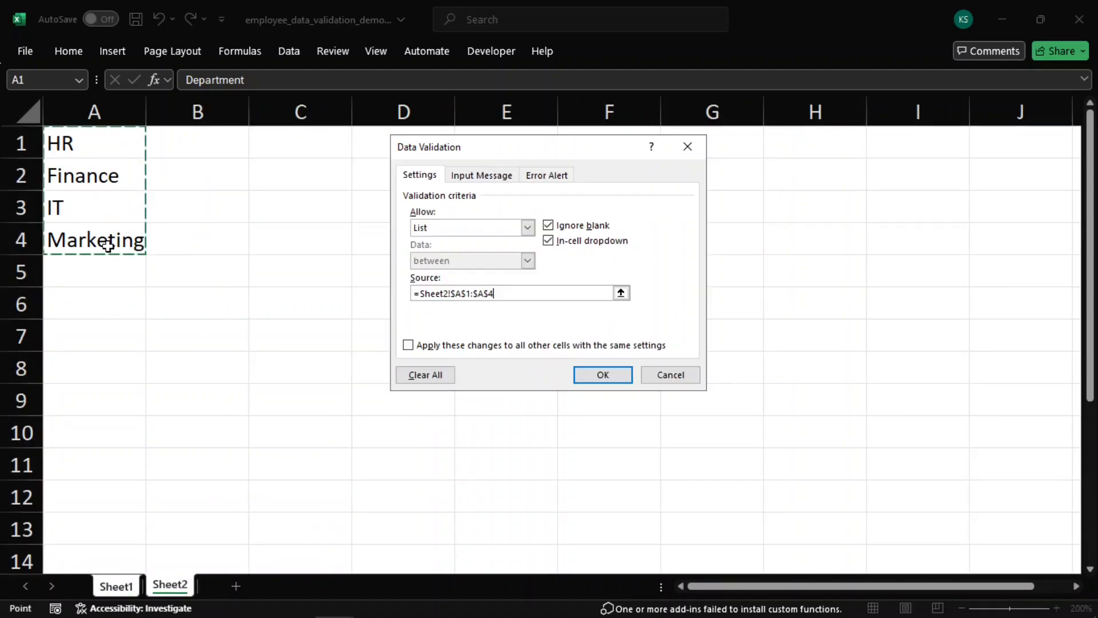
click(626, 379)
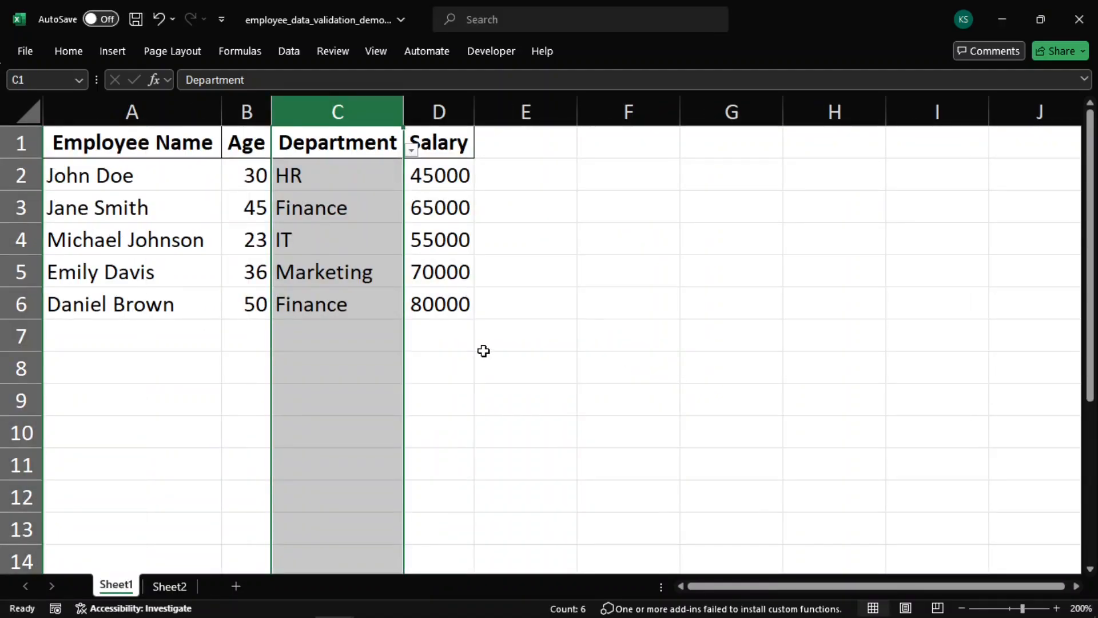
Open the dropdown in cell C7 to check the department options
click(483, 348)
click(353, 335)
click(407, 345)
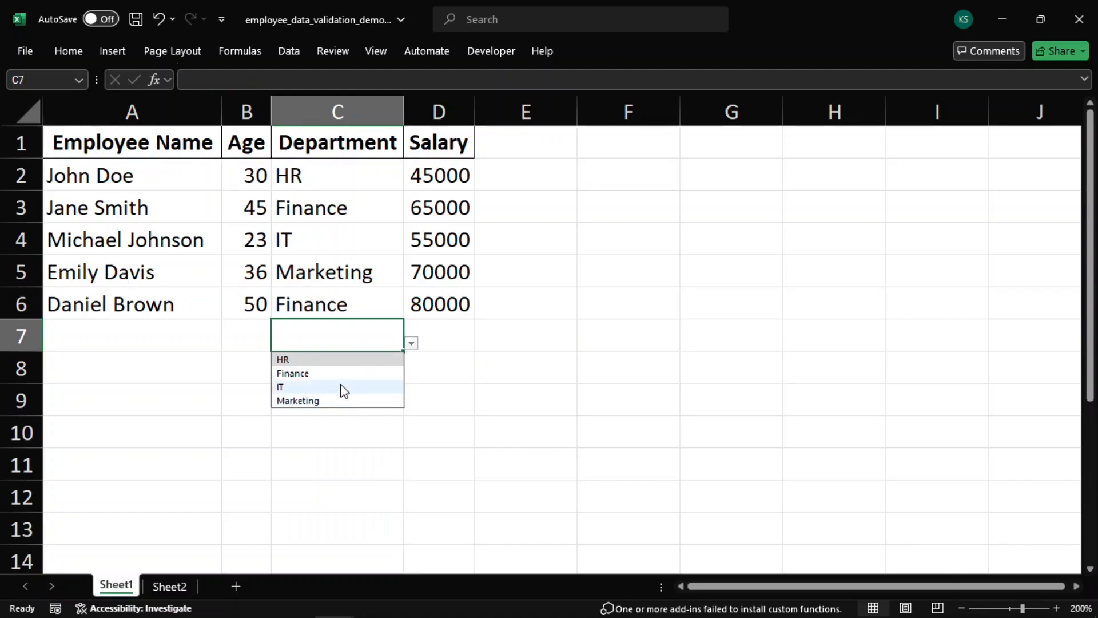
Pick IT from the dropdown in cell C7
click(344, 391)
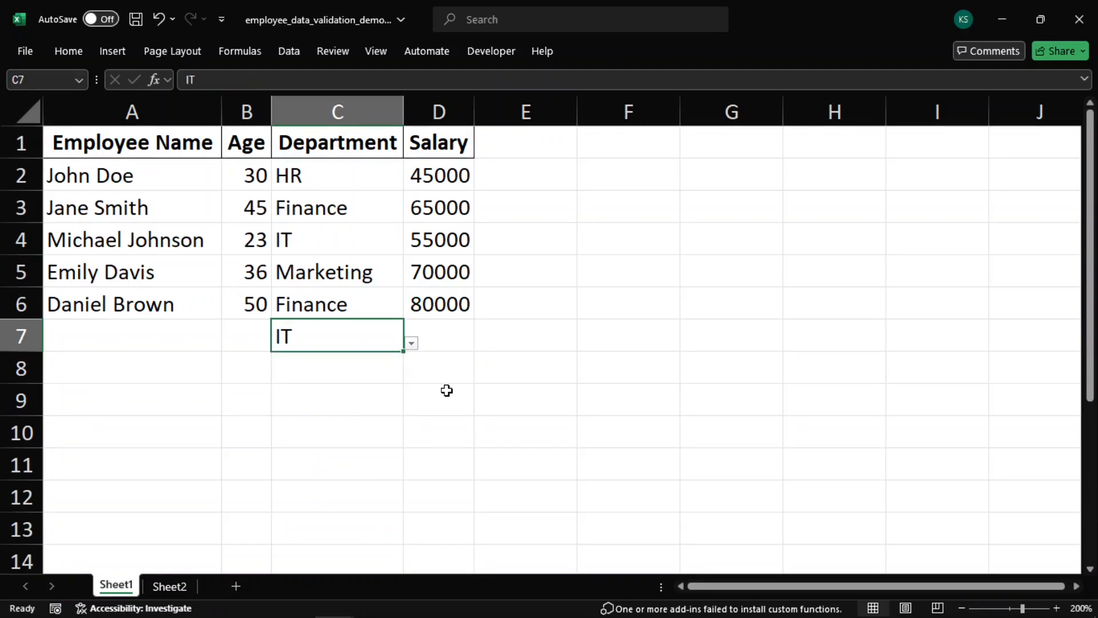
On Sheet2, replace the department in cell A4 with Sales
click(170, 585)
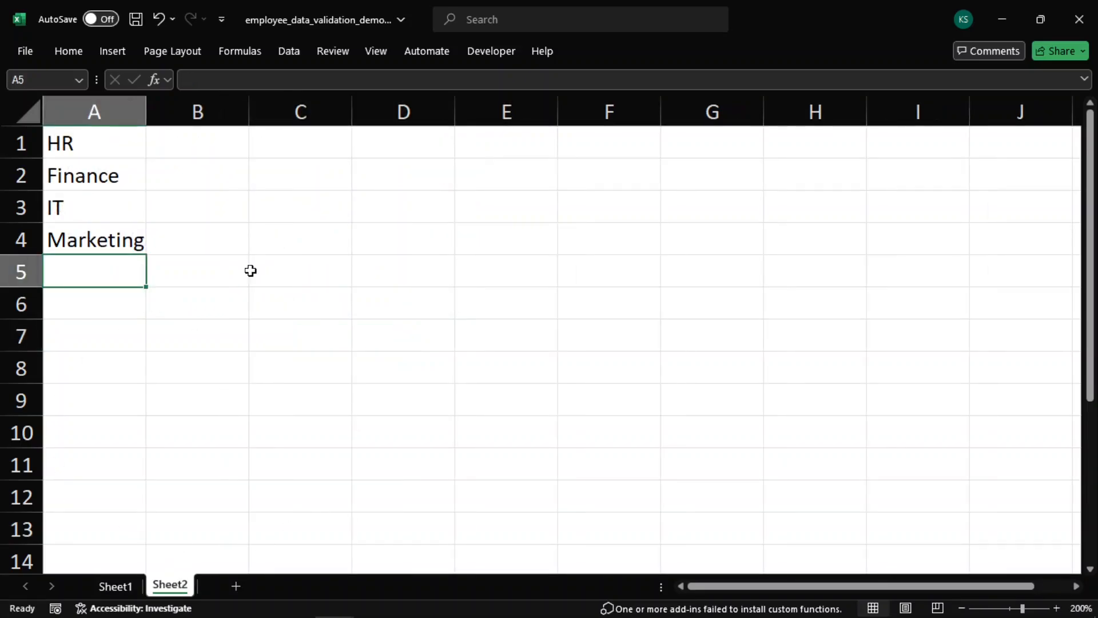
click(116, 236)
text(Sales)
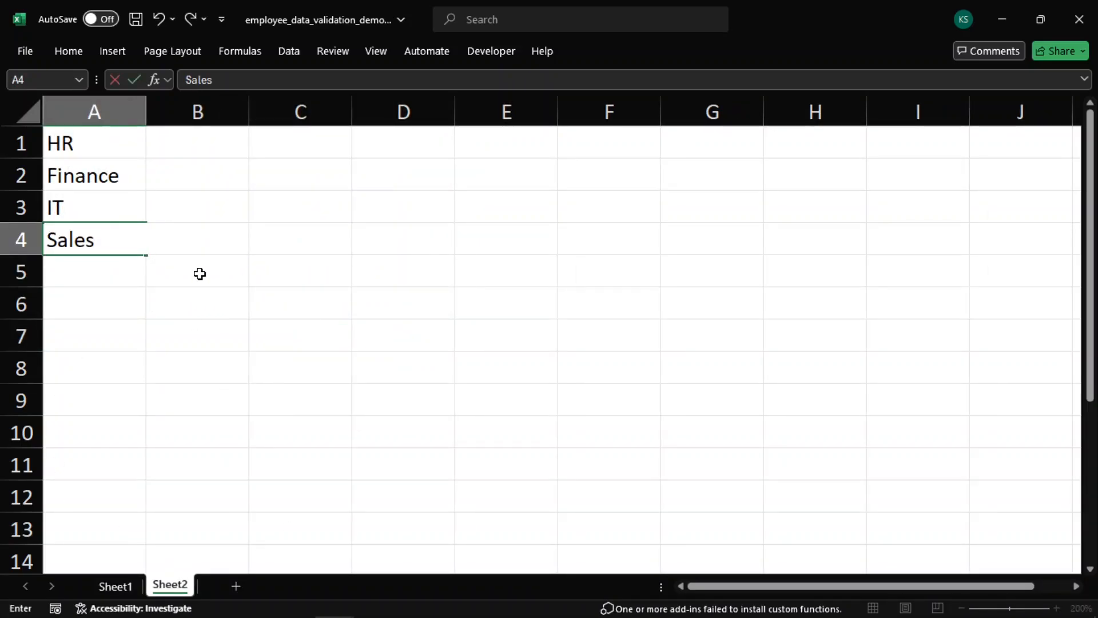
key(Return)
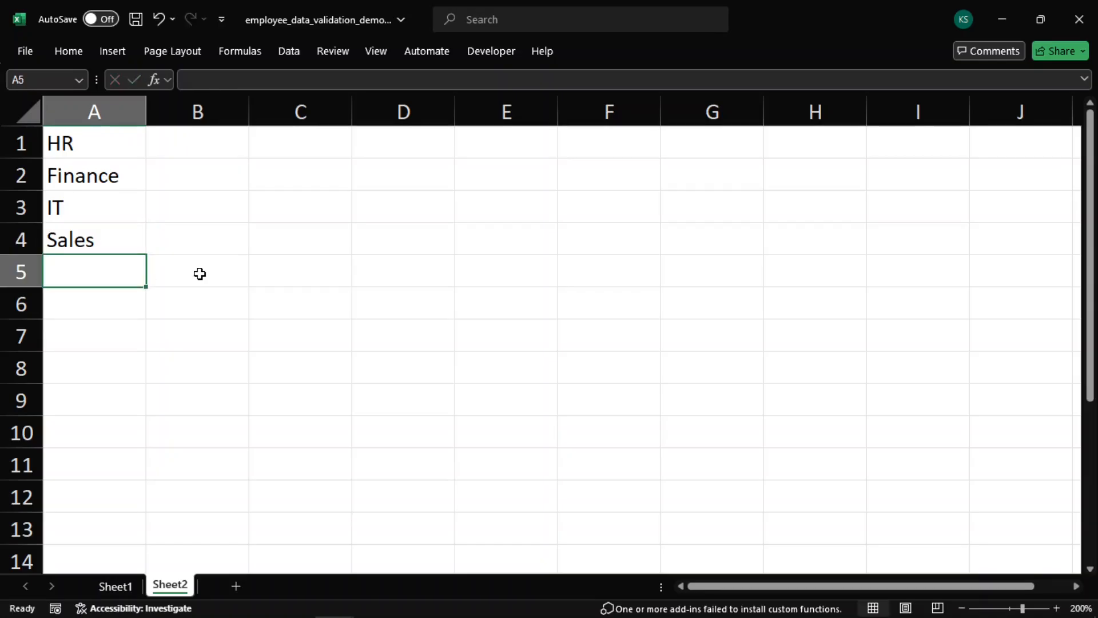
Pick Sales from the dropdown in cell C7 on Sheet1, then clear the cell again
click(115, 586)
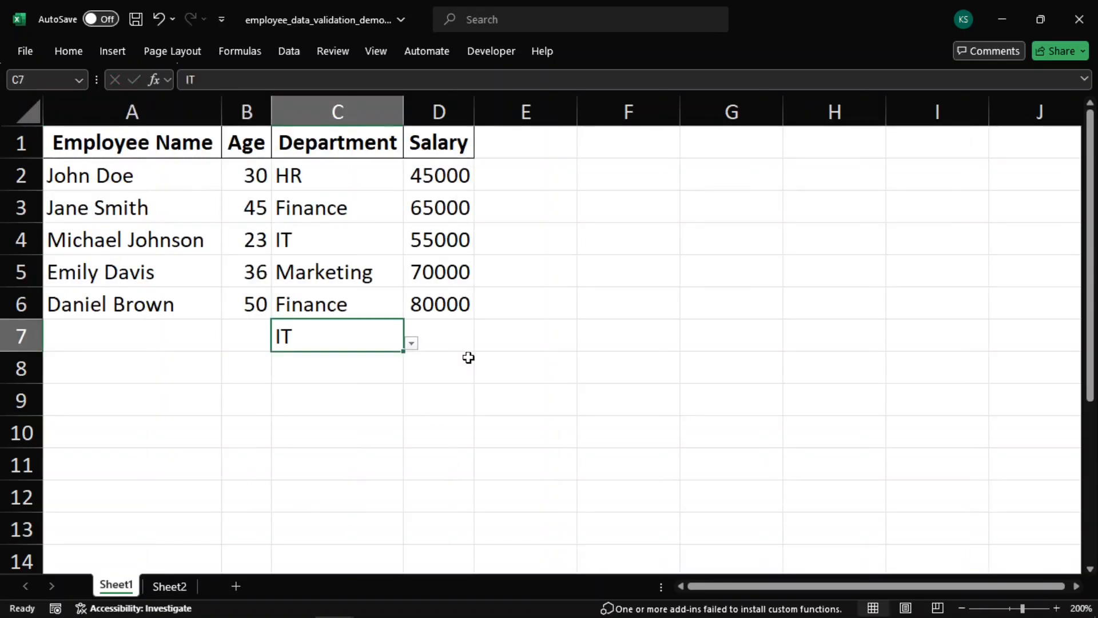
click(411, 343)
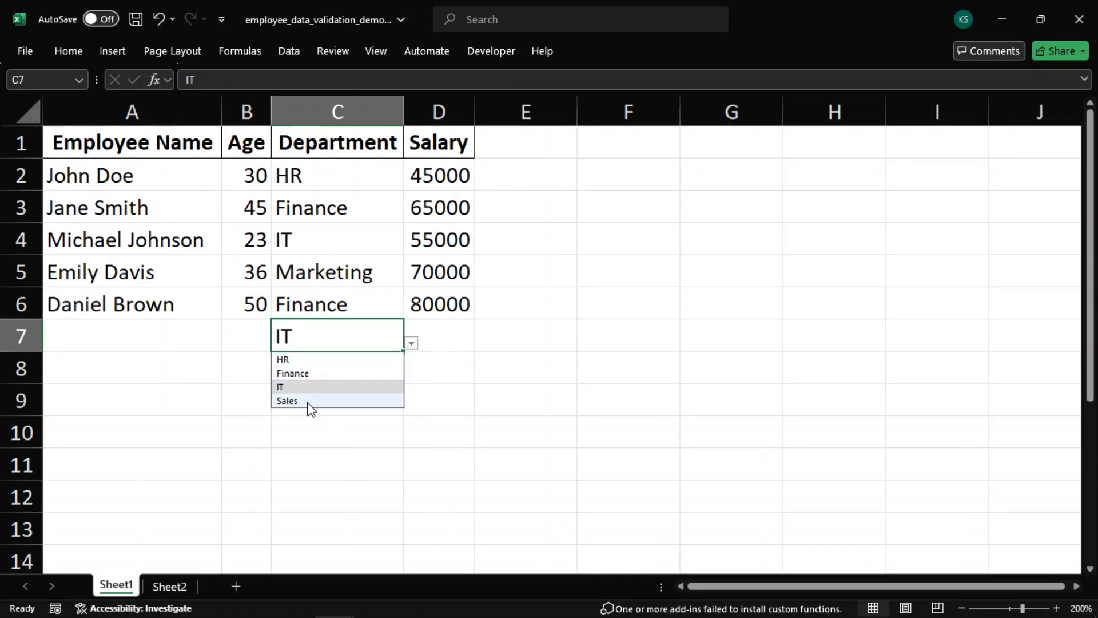
click(305, 401)
click(414, 347)
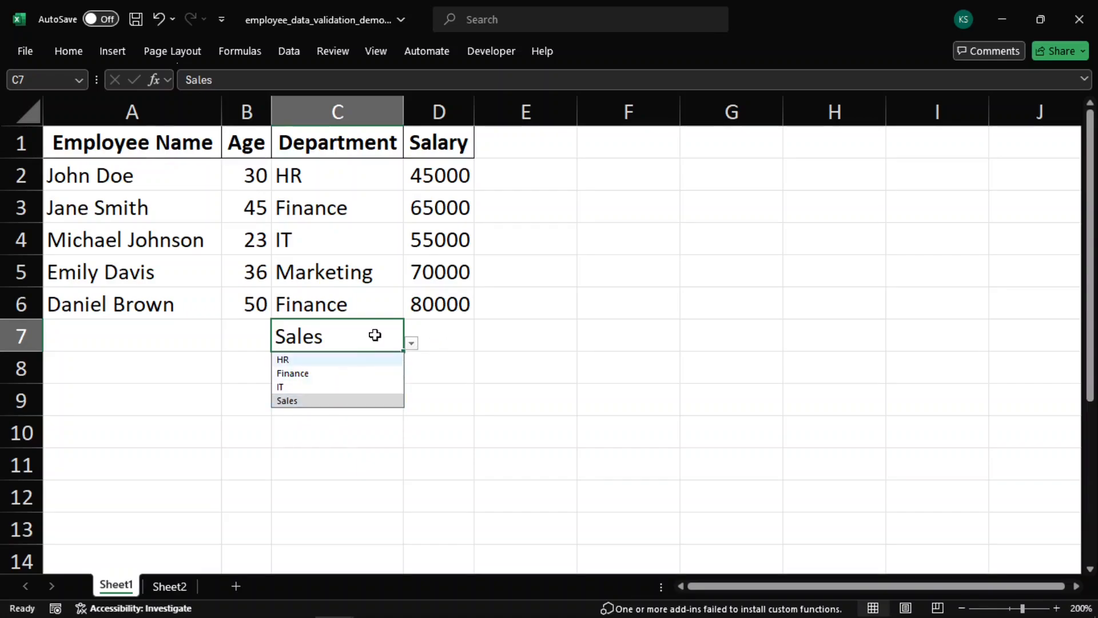
click(509, 345)
click(509, 345)
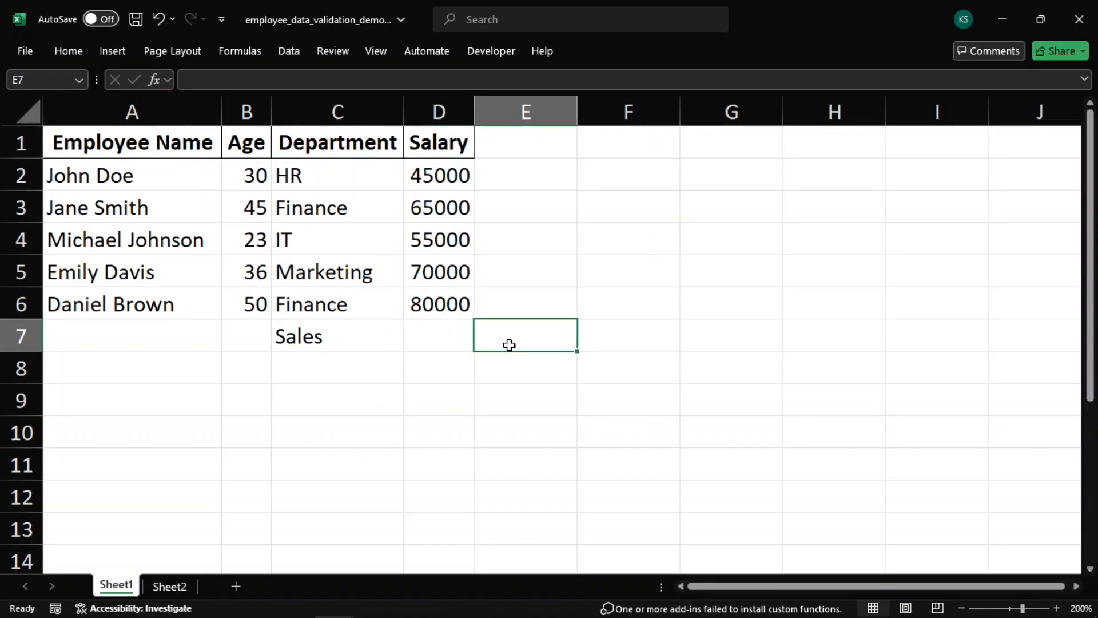
click(311, 331)
key(Delete)
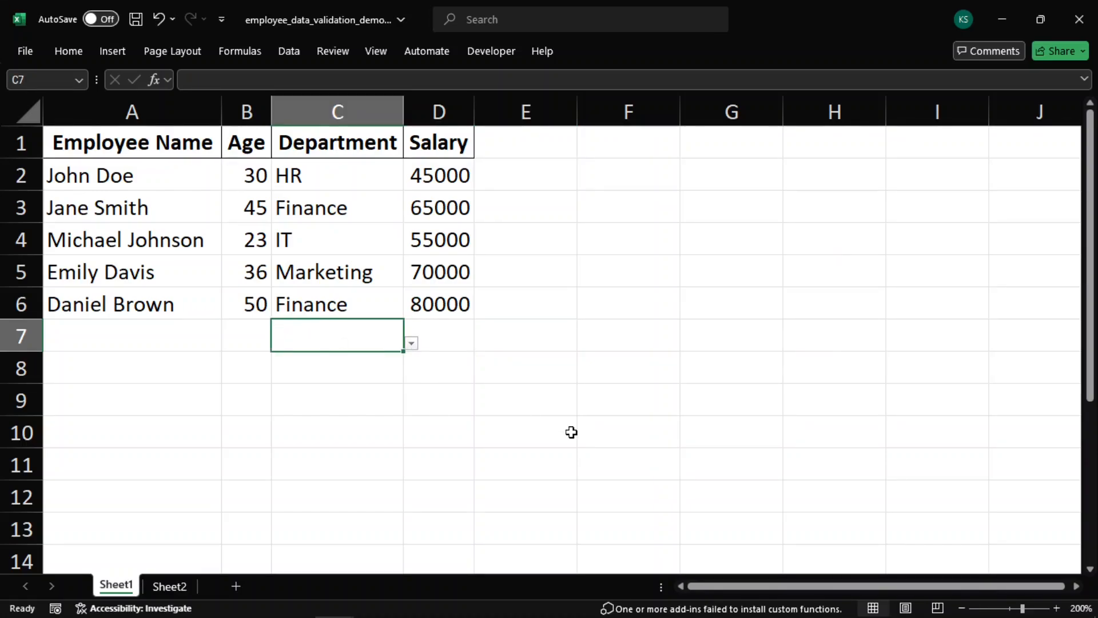
Set the department in cell C5 to Sales using its dropdown
click(372, 273)
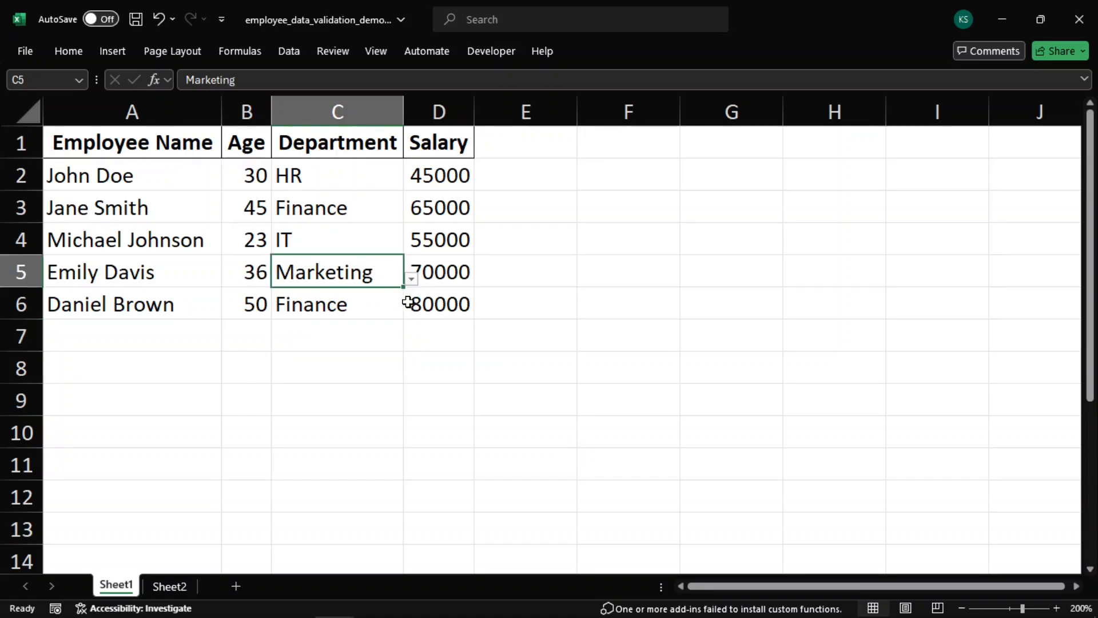
click(412, 279)
click(301, 337)
Add a Custom data validation rule to column D with the formula =D1>=30000
click(439, 111)
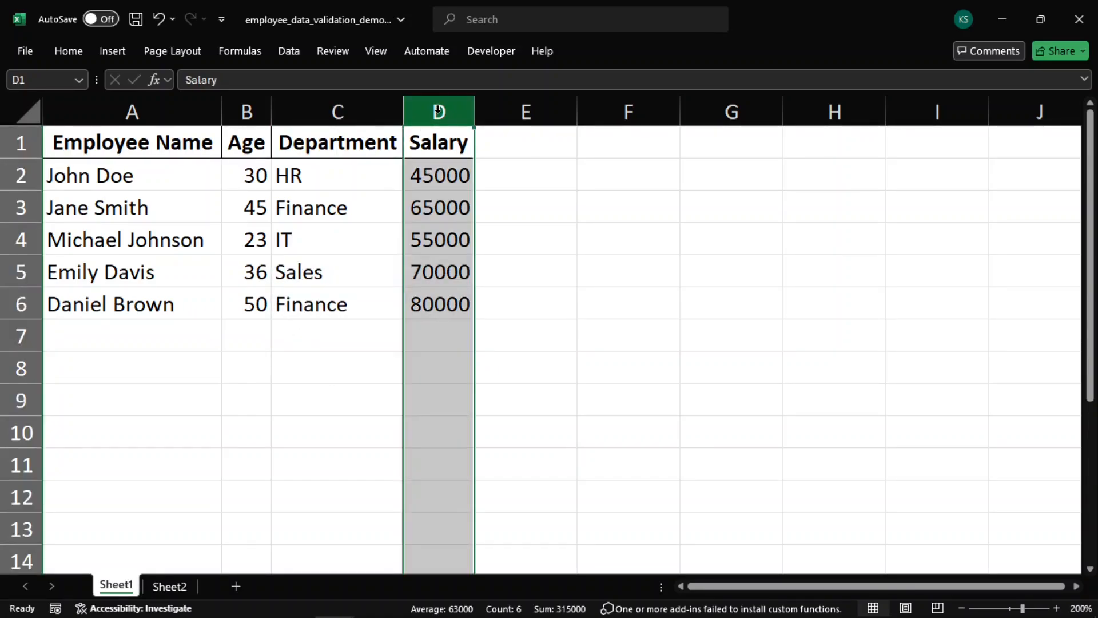
click(289, 51)
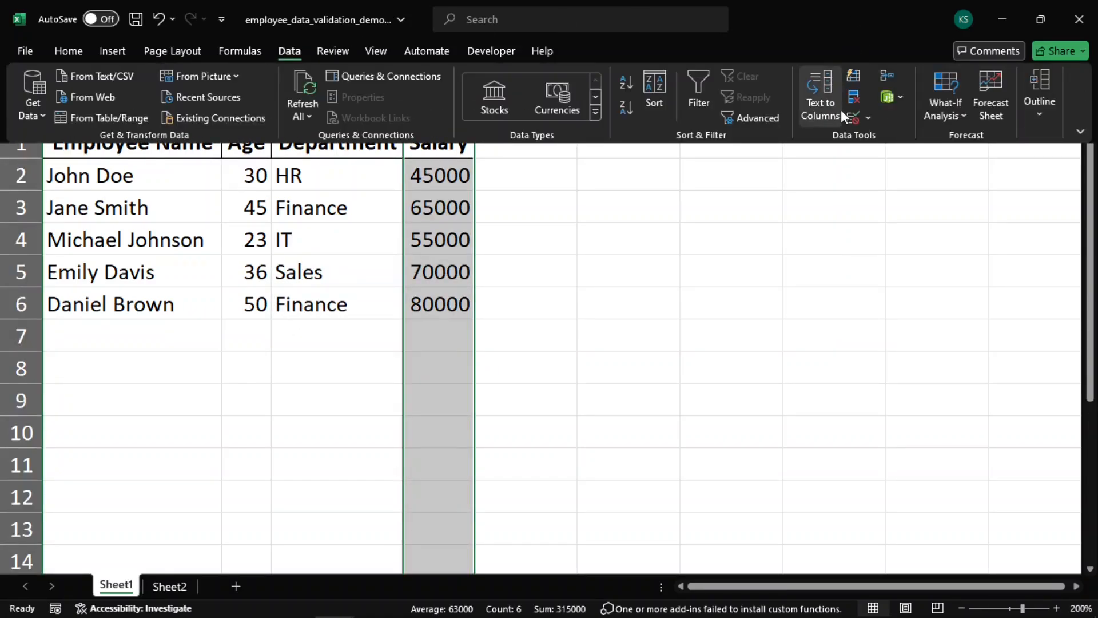
click(840, 110)
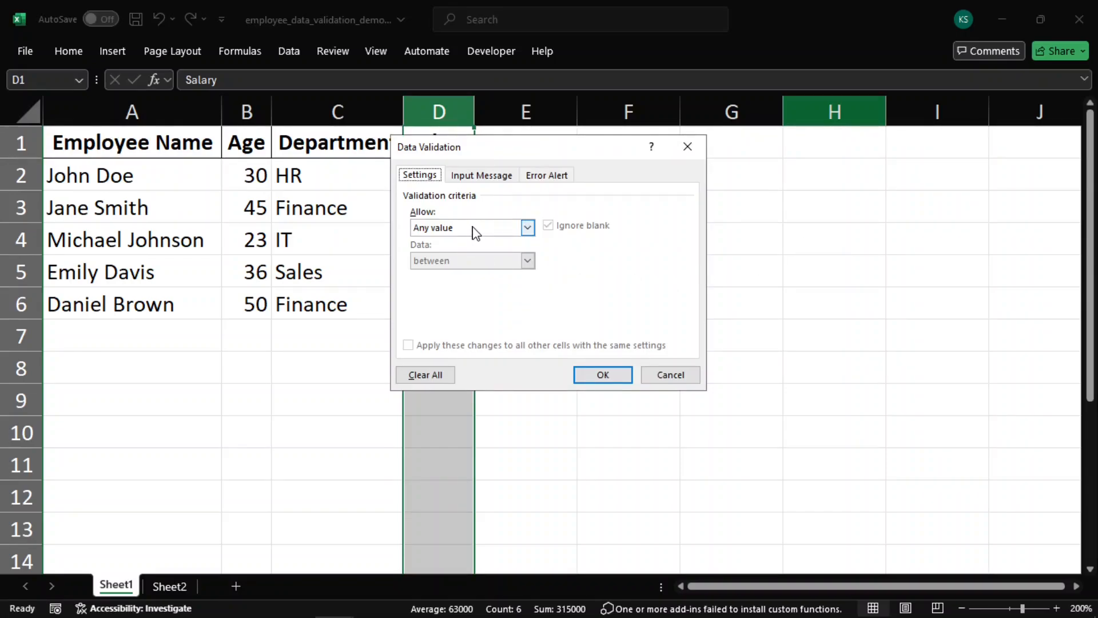
click(474, 229)
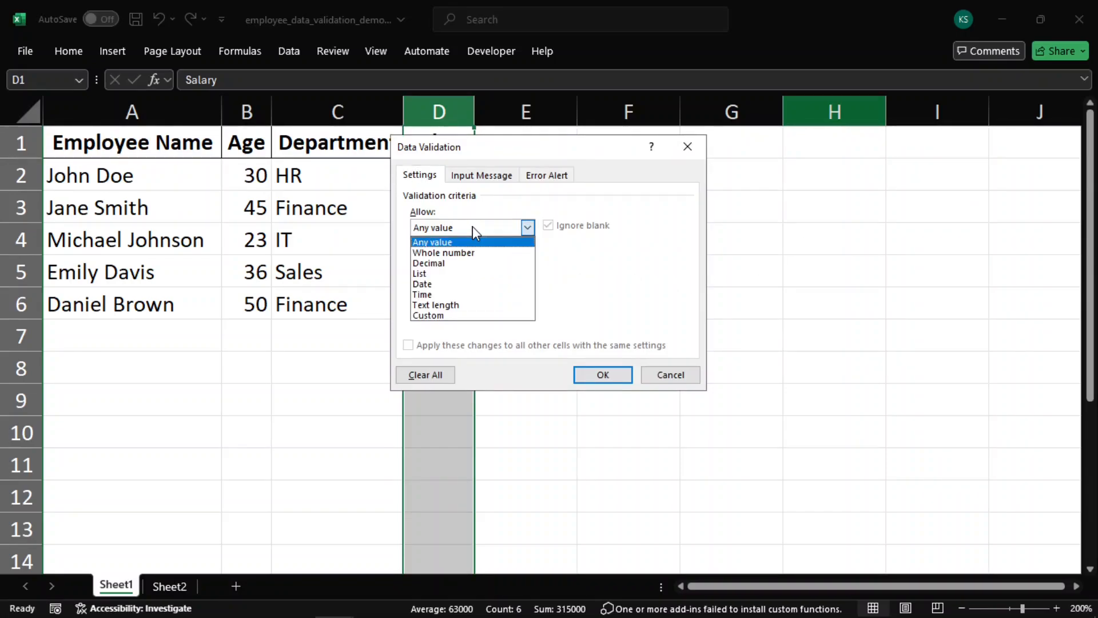
click(459, 314)
click(456, 291)
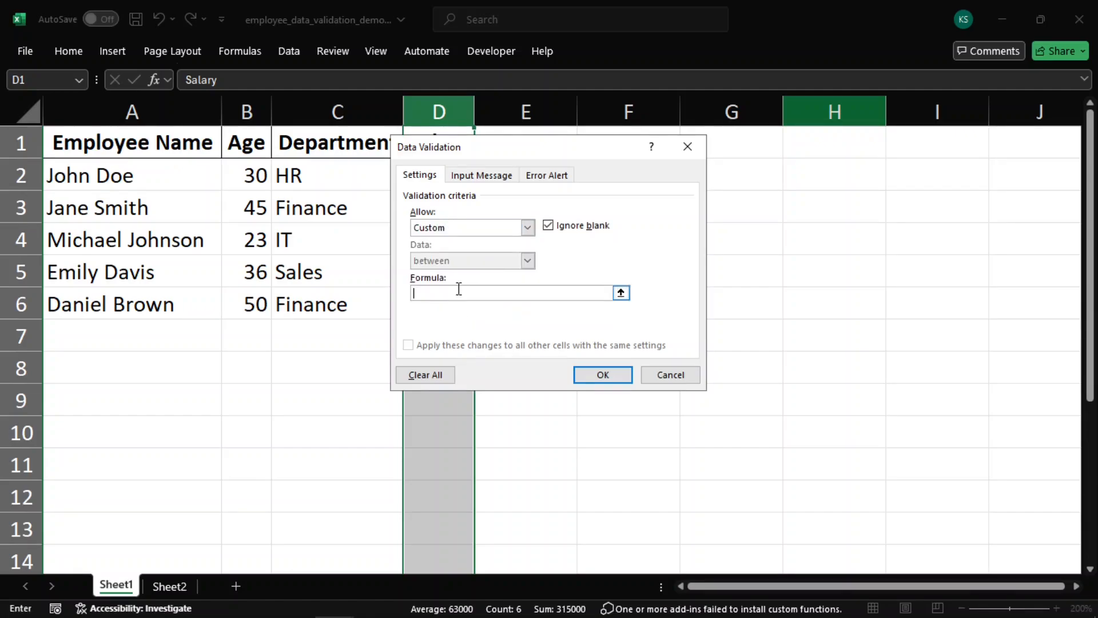
text(=D1>=30000)
click(592, 375)
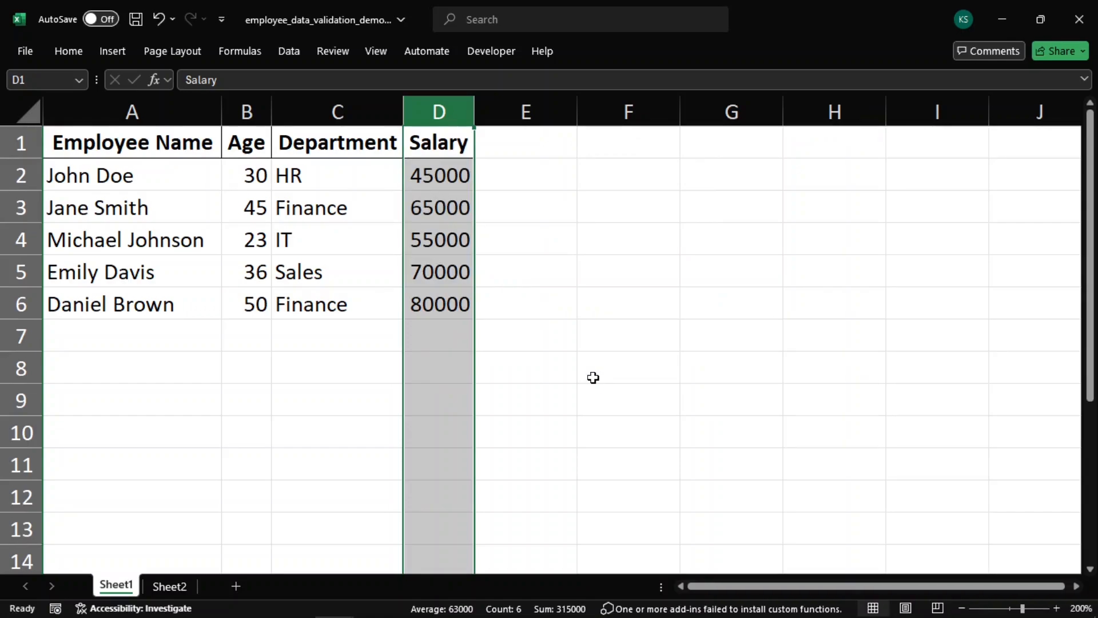
Test the salary rule by entering 25000 in cell D7, then retry with 30000
click(441, 339)
text(25000)
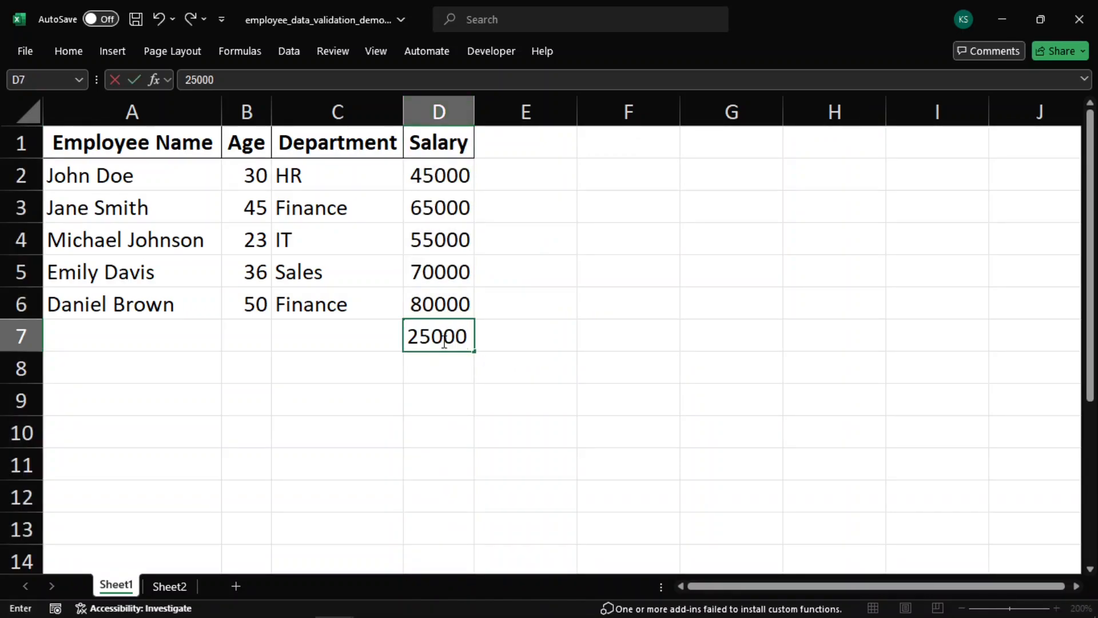
key(Return)
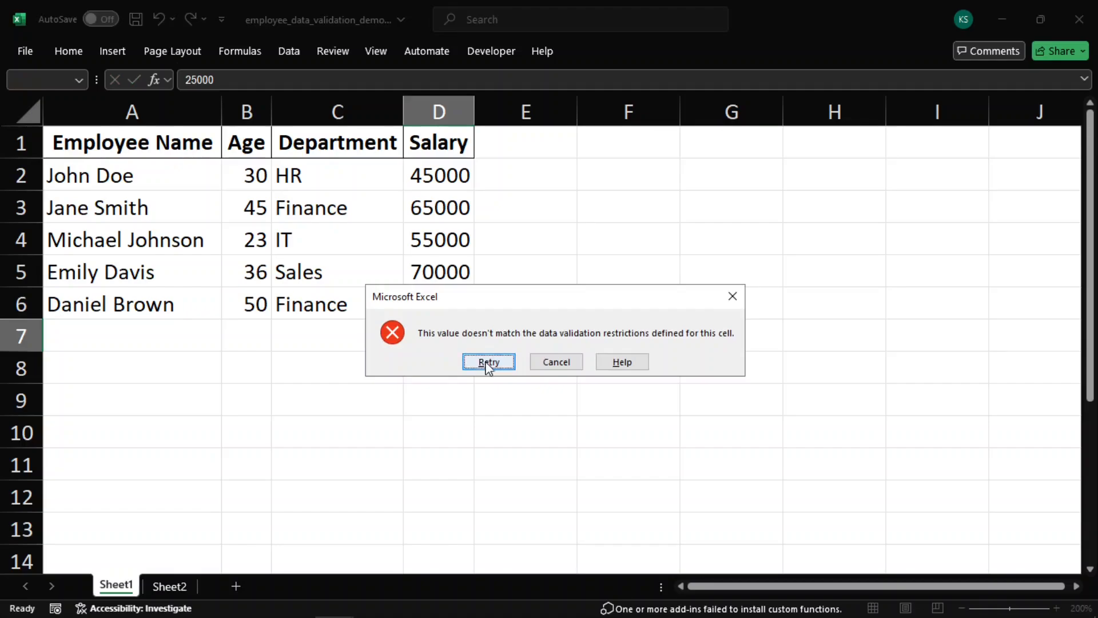
click(511, 362)
text(30000)
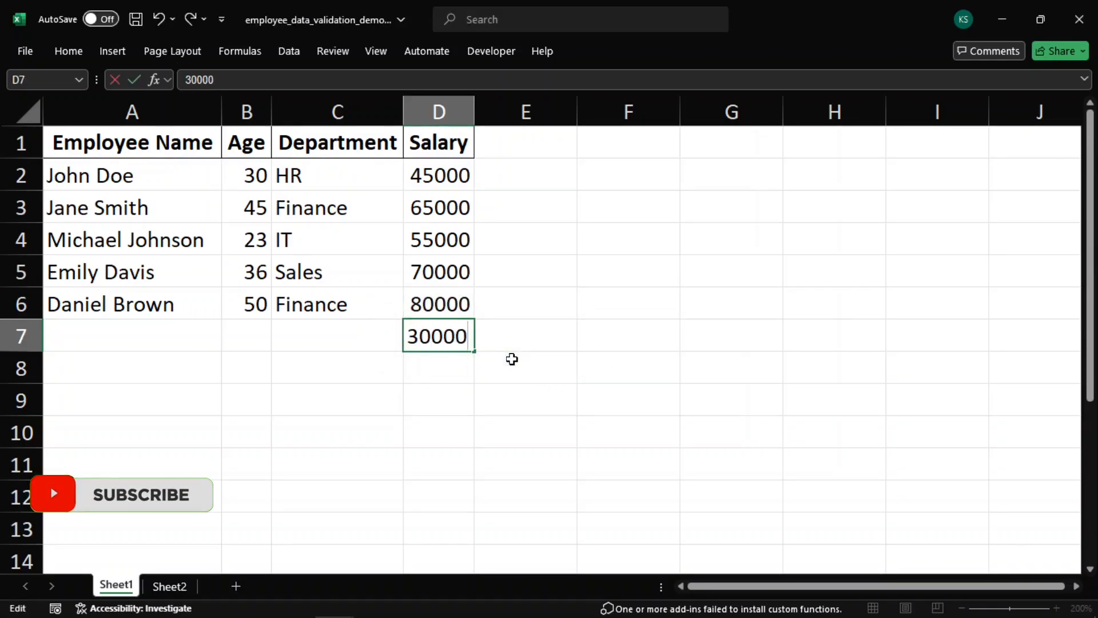
key(Return)
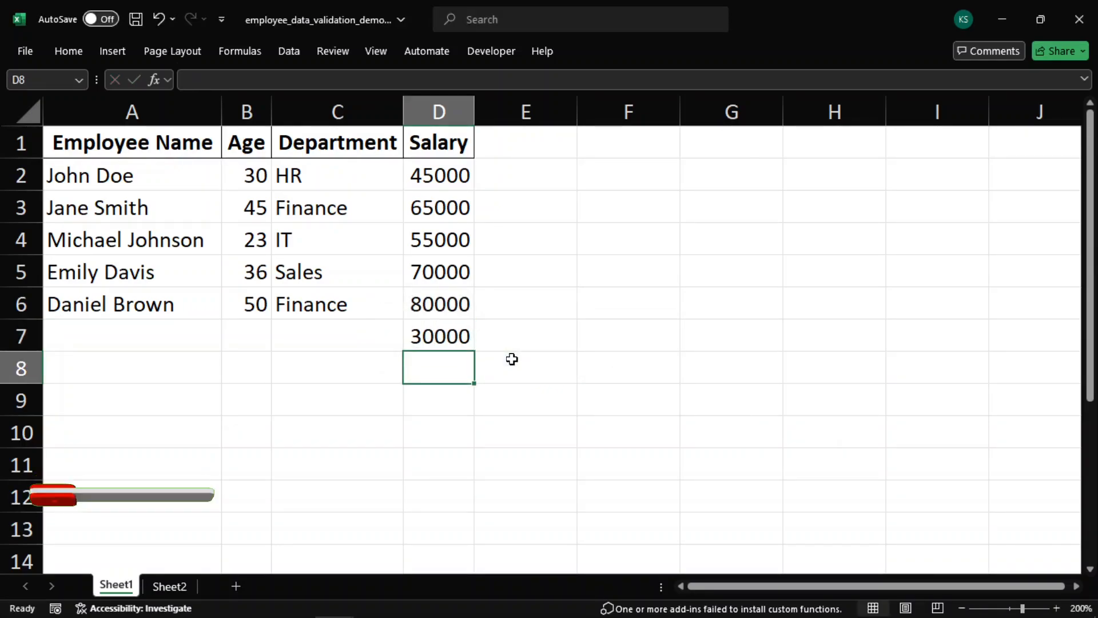
Change column D's custom validation formula to =AND(D1>=30000,D1<=100000)
click(439, 111)
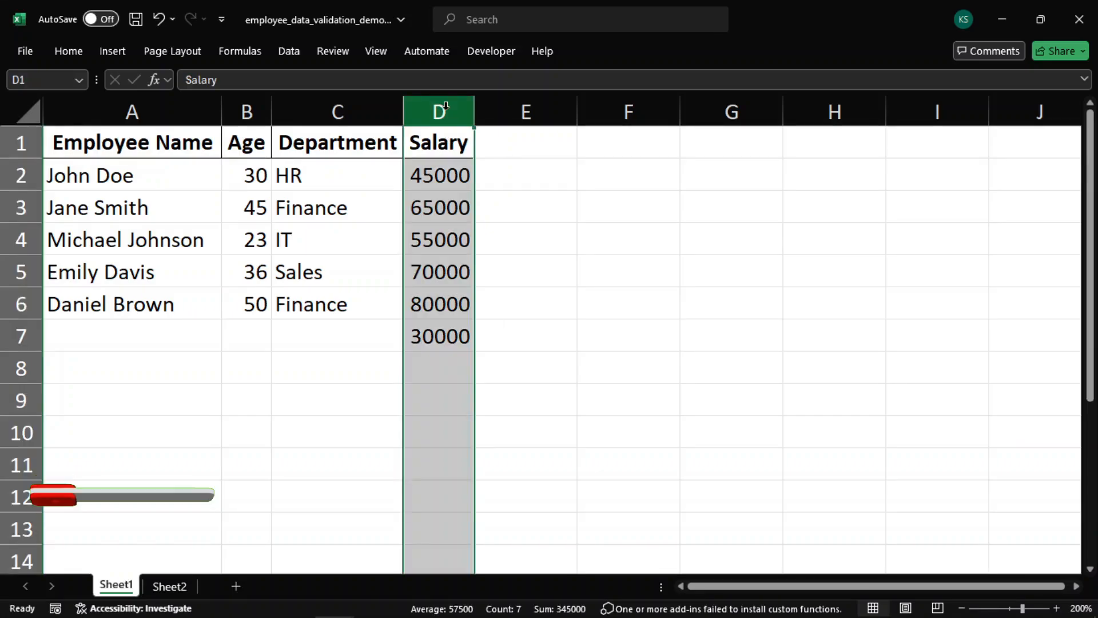
click(289, 51)
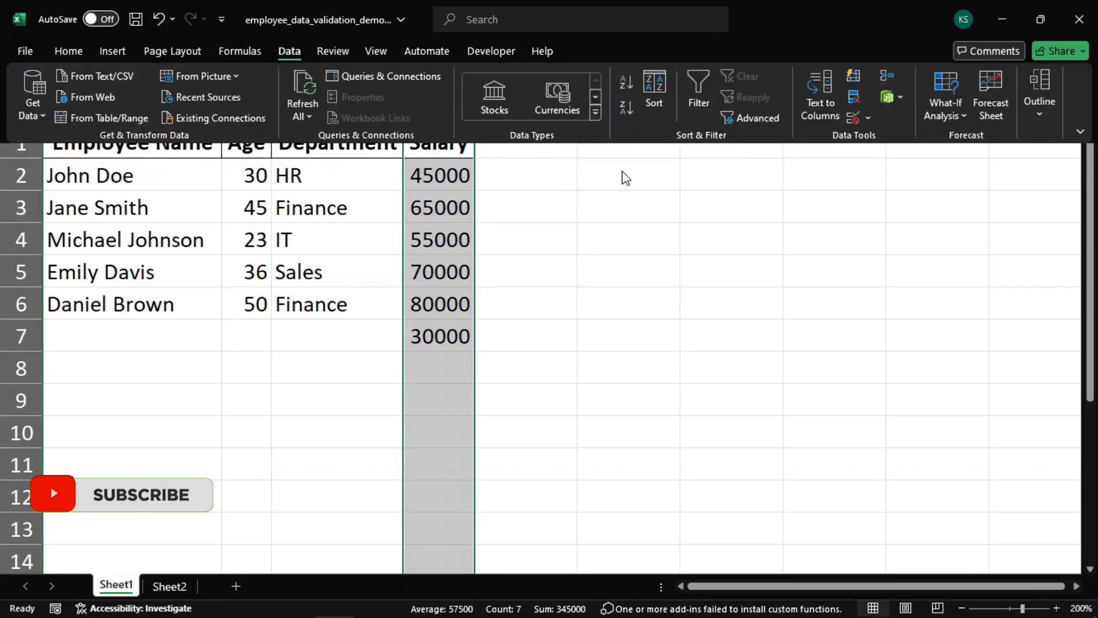
click(850, 118)
click(489, 292)
key(Home)
key(BackSpace)
key(BackSpace)
key(BackSpace)
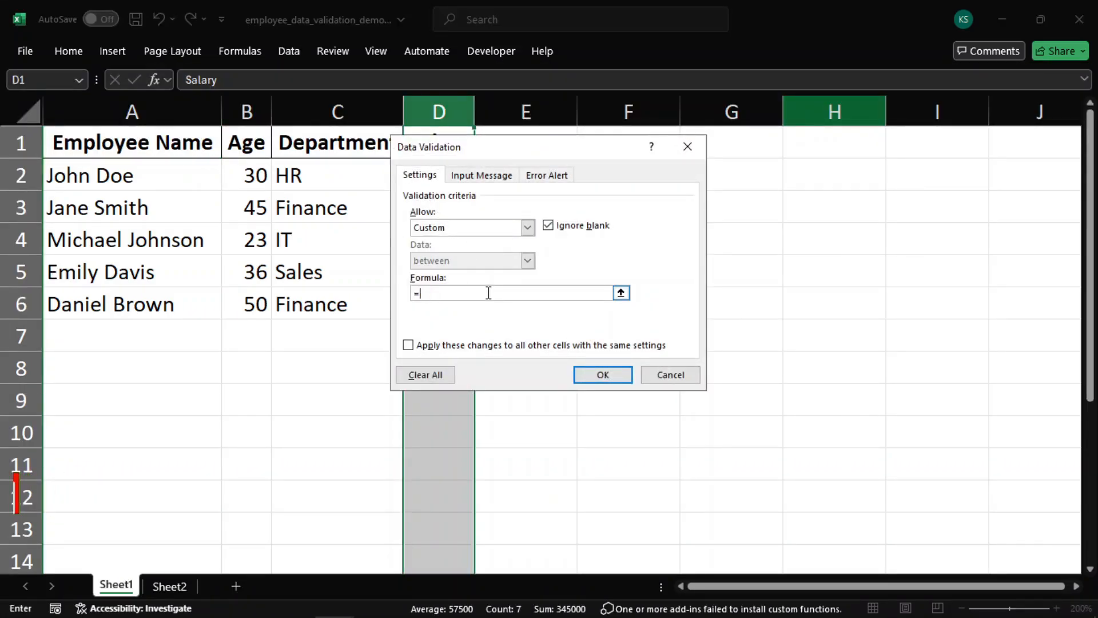
text(=AND(D1>=30000,D1<=100000))
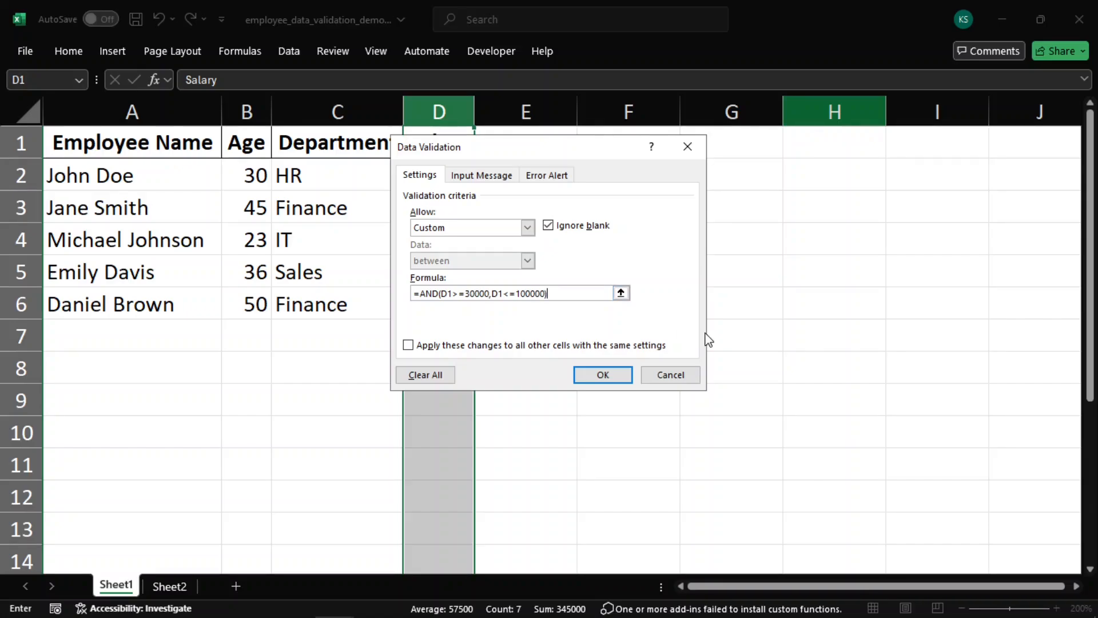
click(606, 374)
Test the salary limits in cell D7 with 25000 and 120000, then enter 100000
click(494, 360)
click(433, 335)
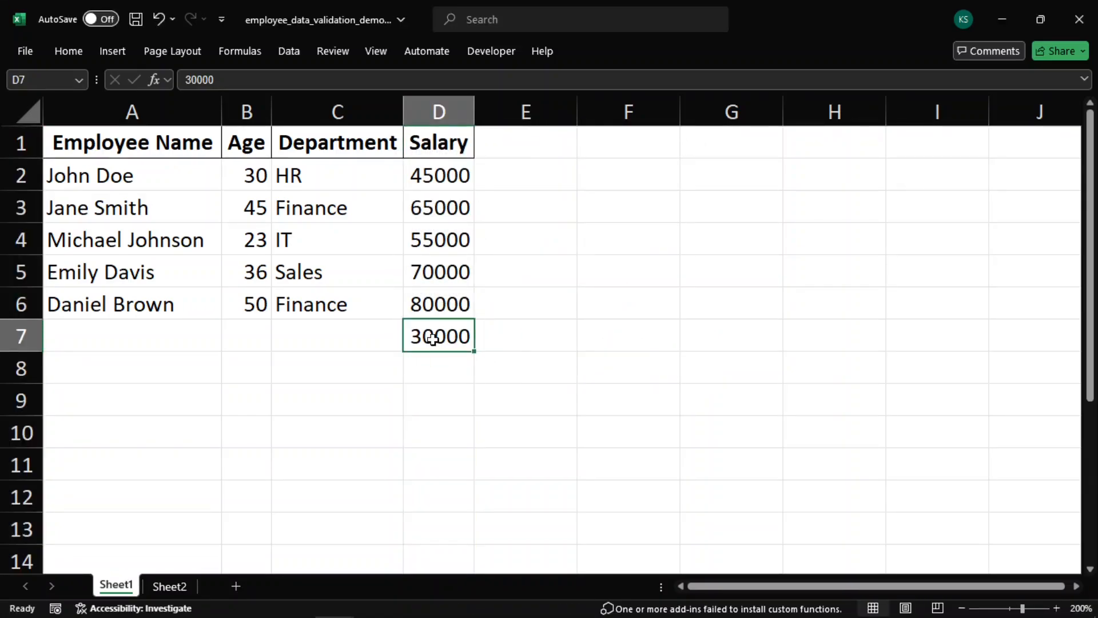
text(25000)
key(Return)
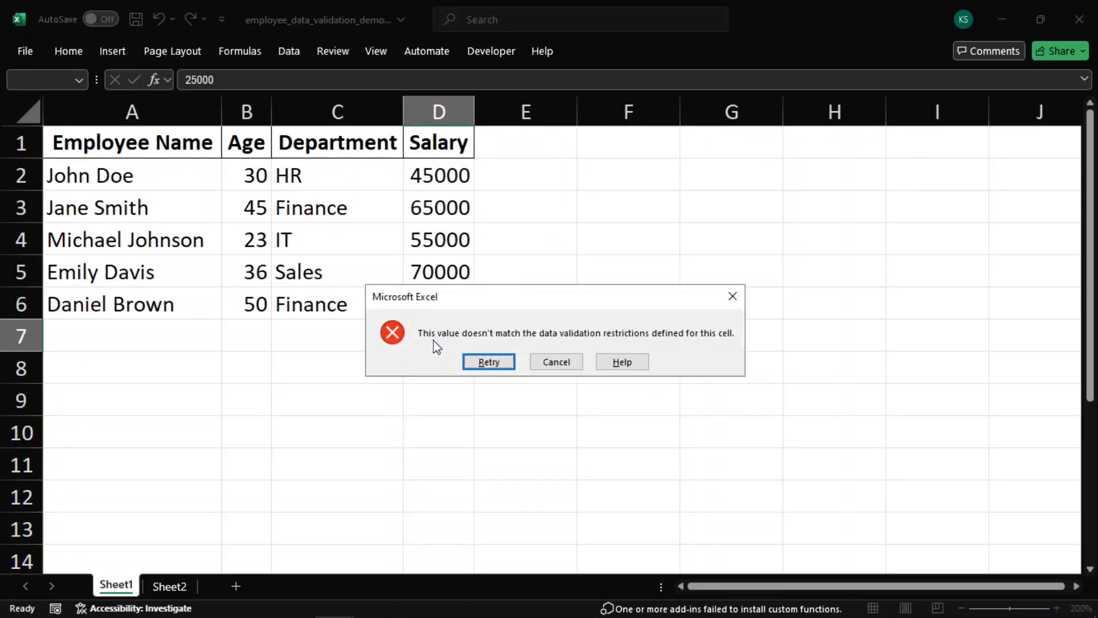
click(483, 361)
text(120000)
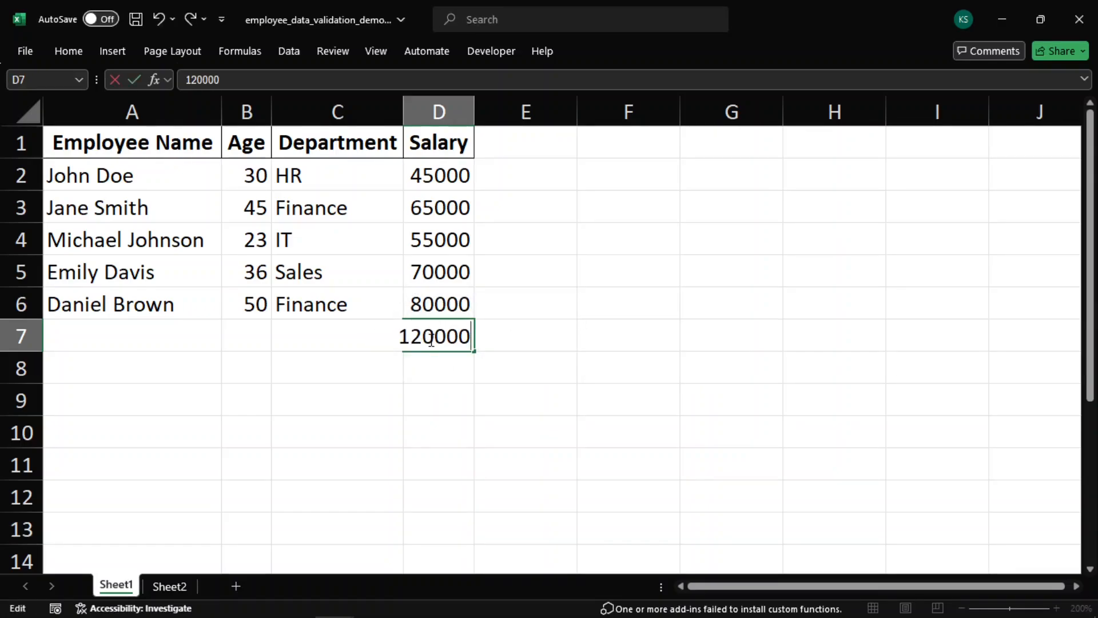
key(Return)
click(483, 361)
text(100000)
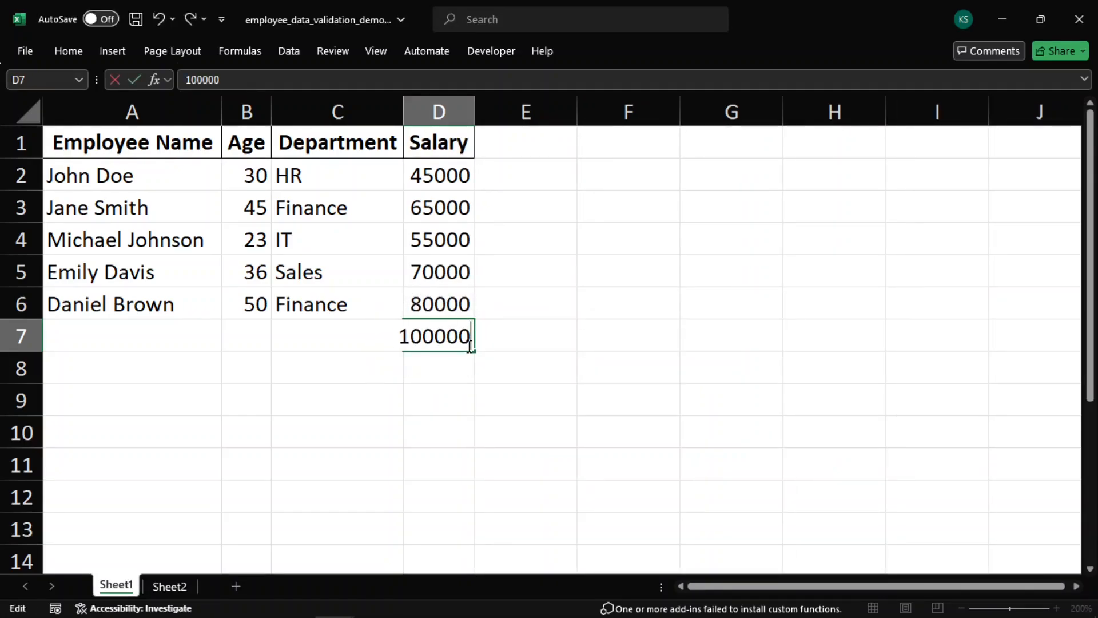
key(Return)
Give column D's validation an error alert titled Invalid Salary with the message "Please enter a salary between 30,000 and 1,00,000"
click(455, 104)
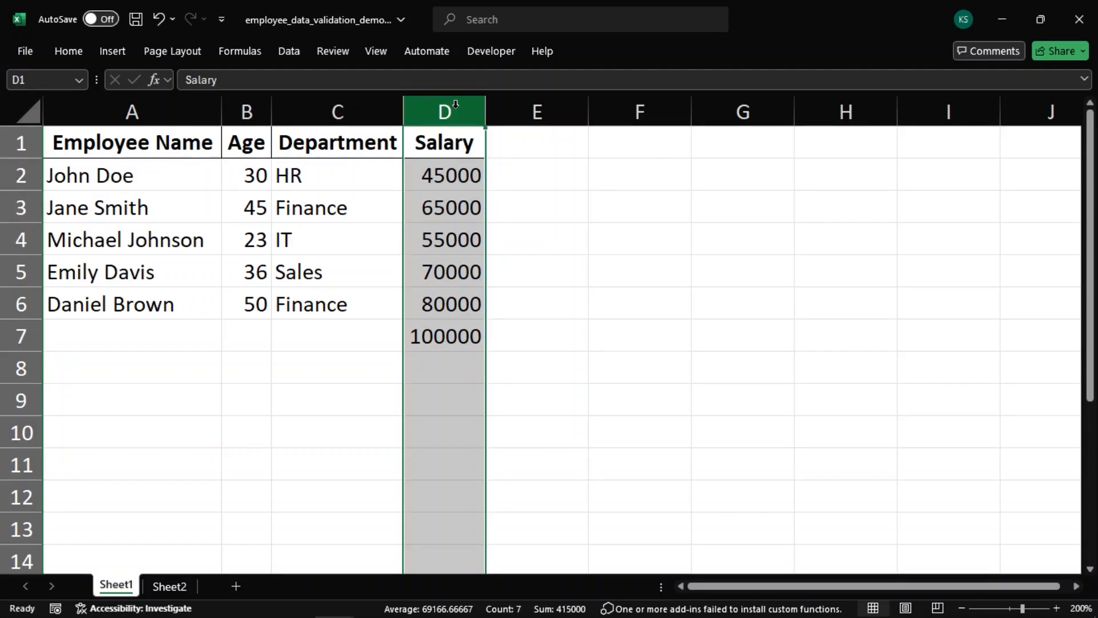
click(288, 54)
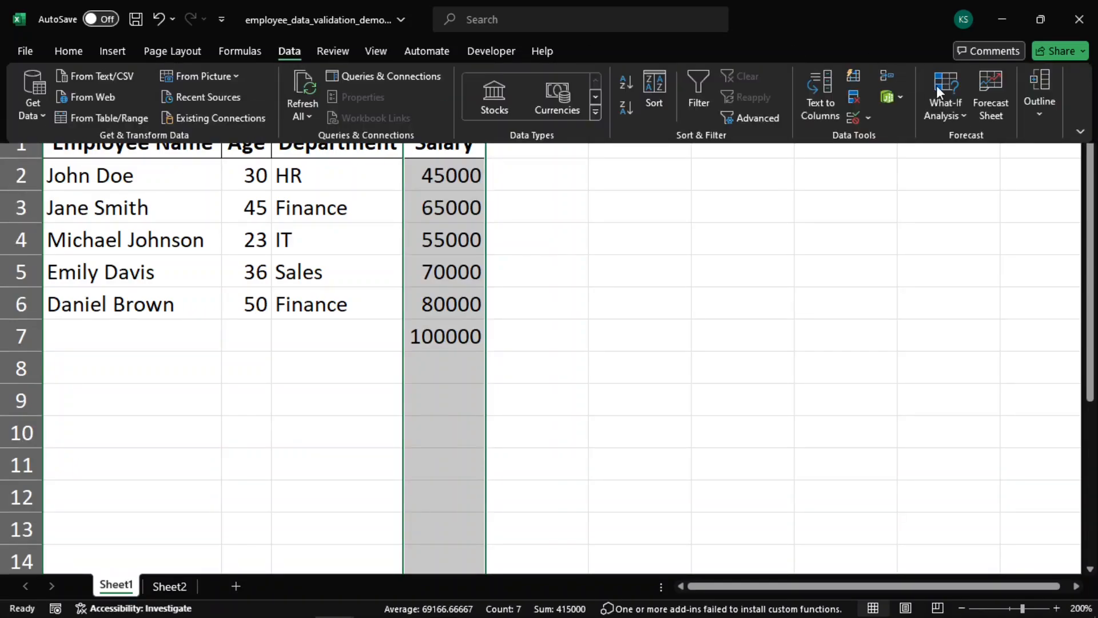
click(856, 120)
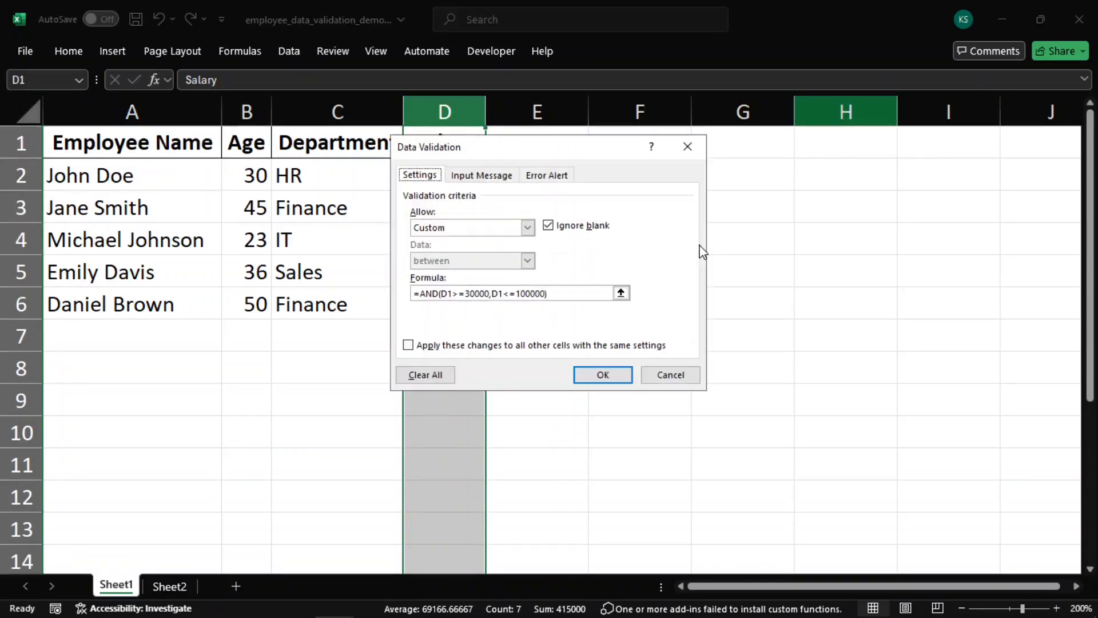
click(538, 175)
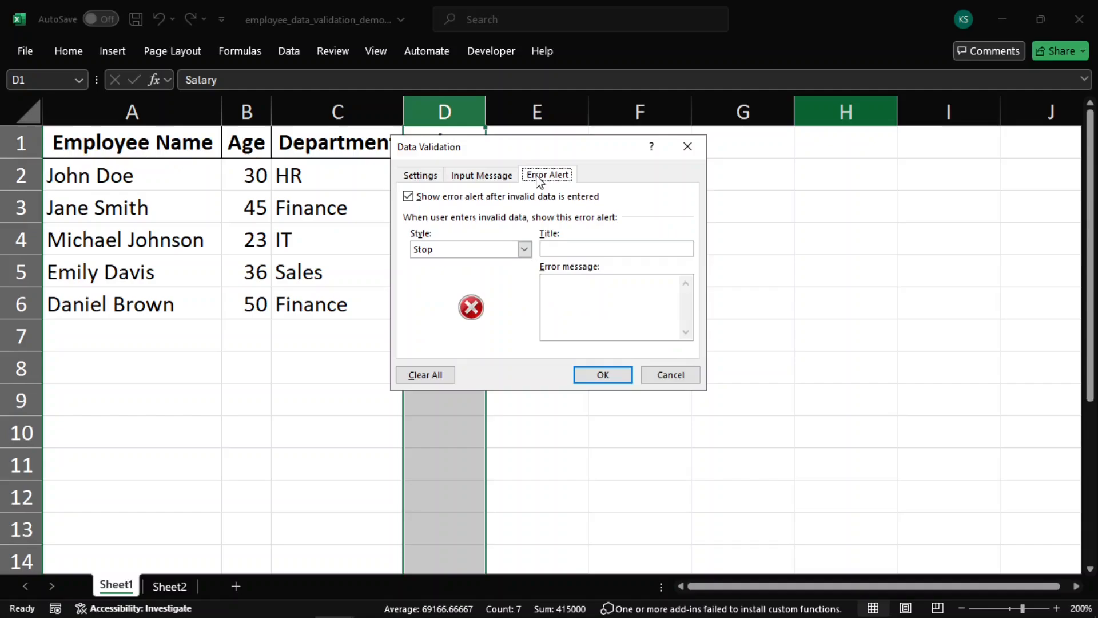
click(562, 248)
text(Invalid Salary)
click(569, 284)
text(Please en)
text(ter a salary between 30,000 and 1,00,00)
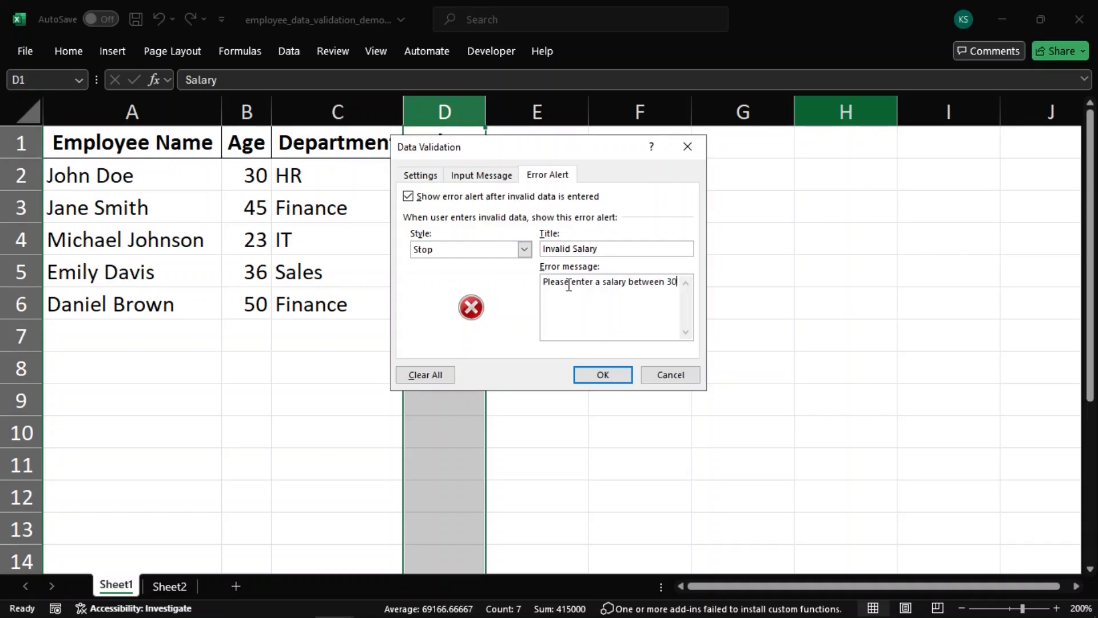
text(0)
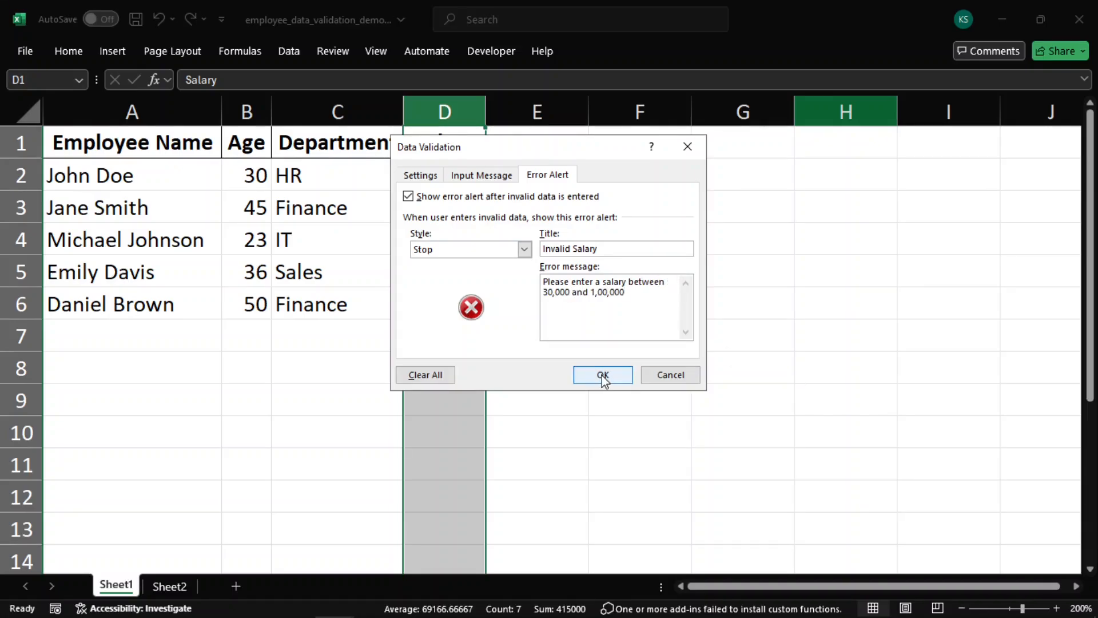
click(600, 374)
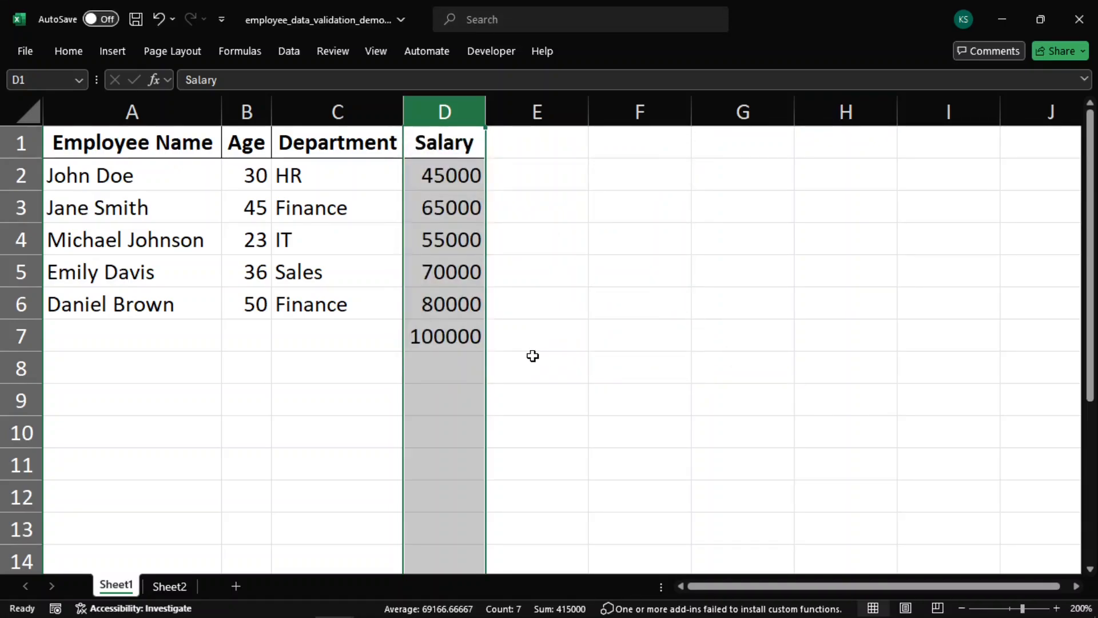
Test the salary rule in cell D7 by entering 28000, then retry with 30000
click(533, 355)
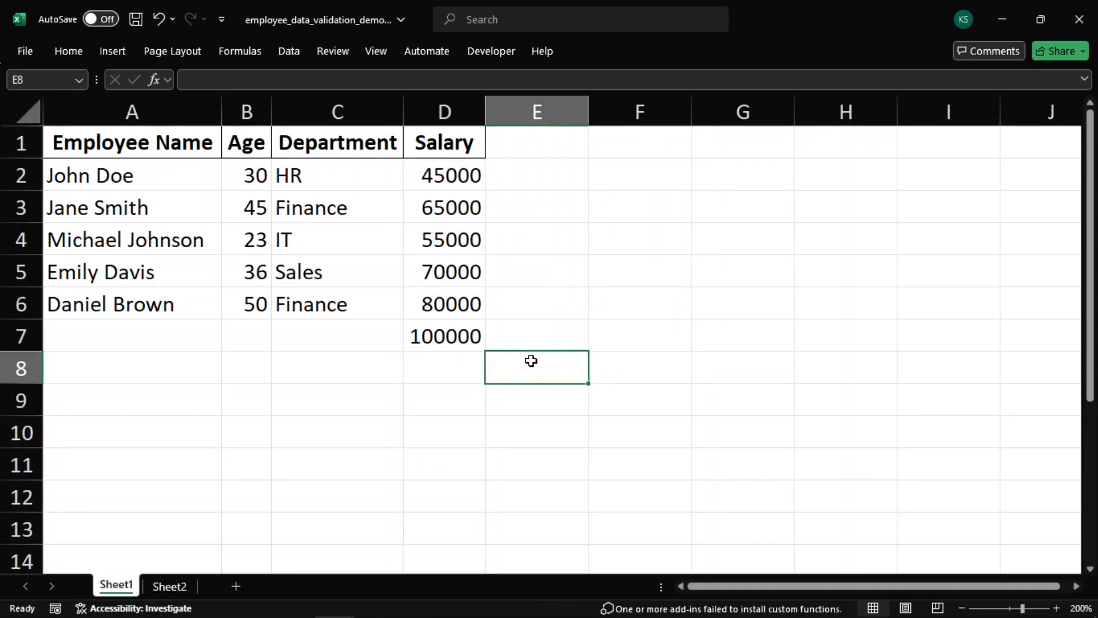
click(448, 343)
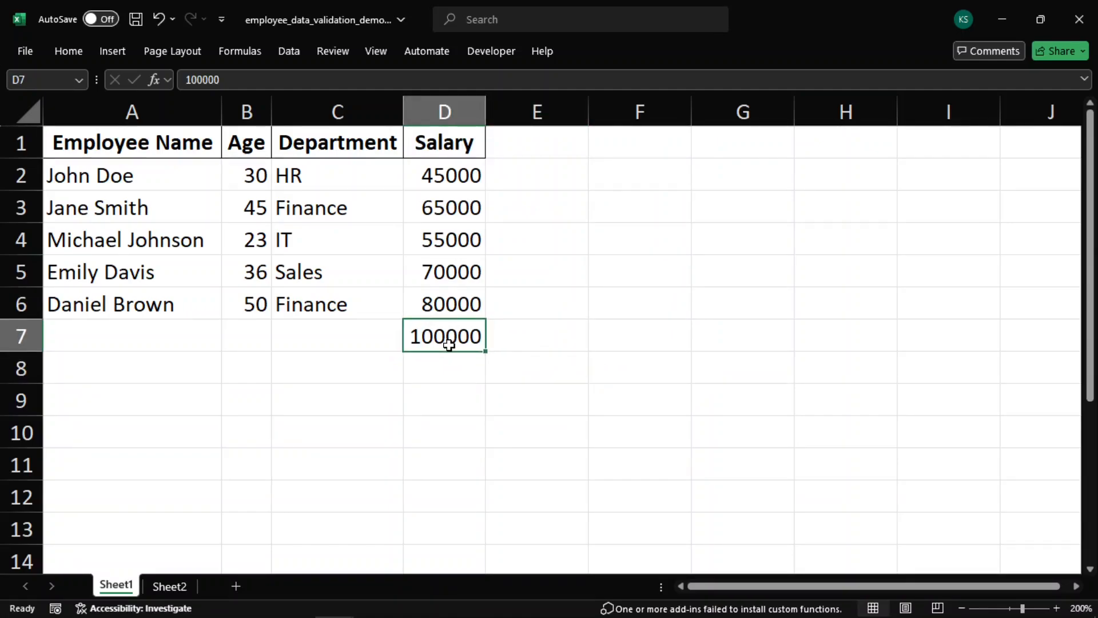
text(28000)
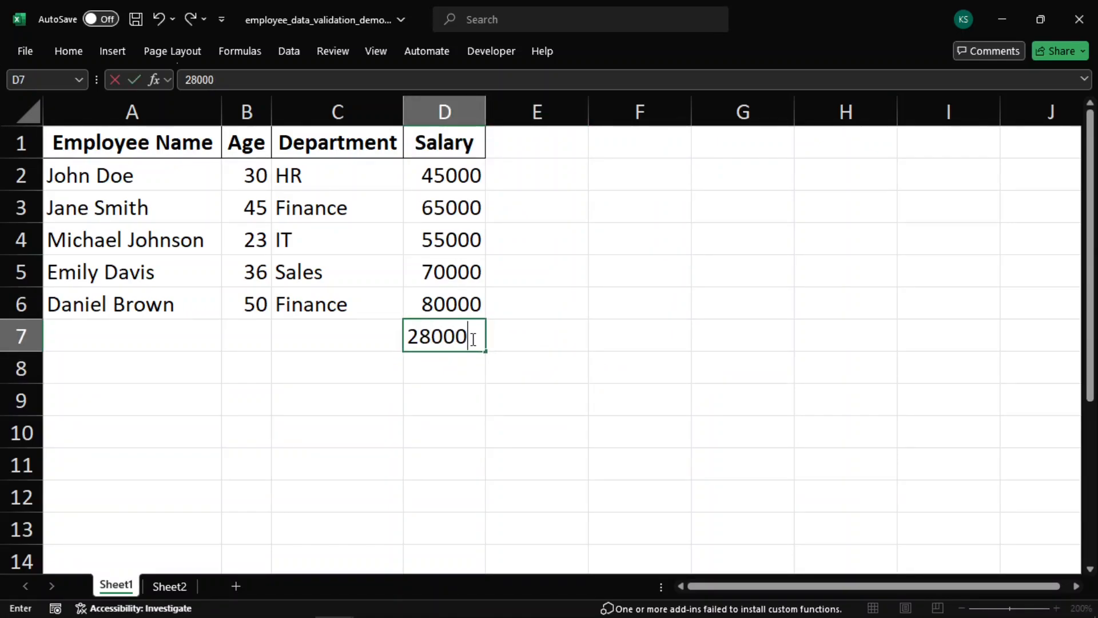
key(Return)
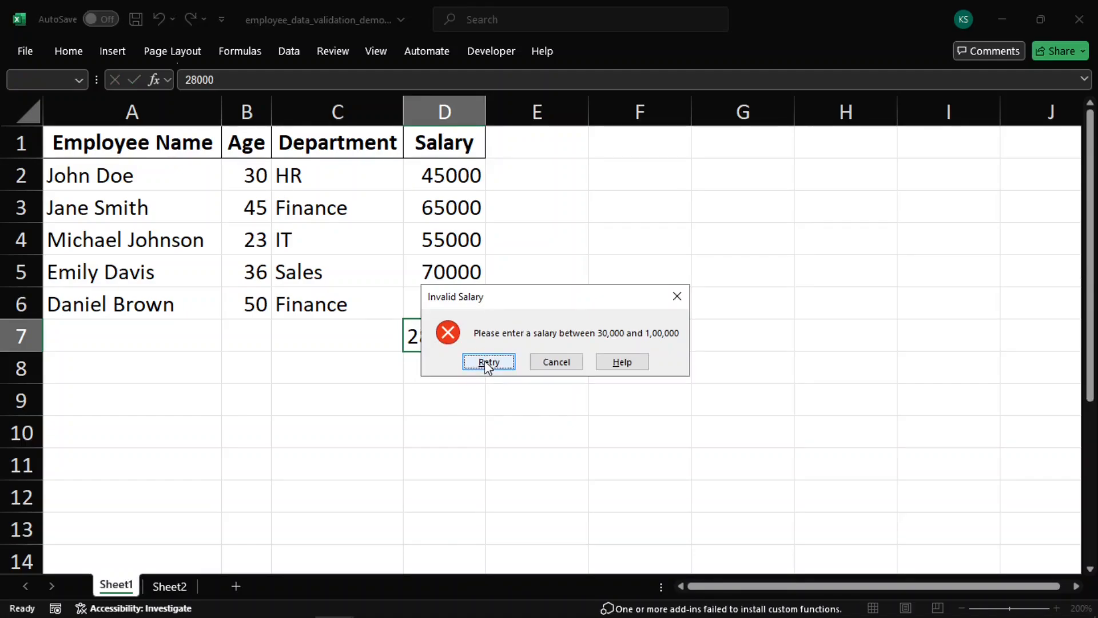
click(488, 362)
text(3)
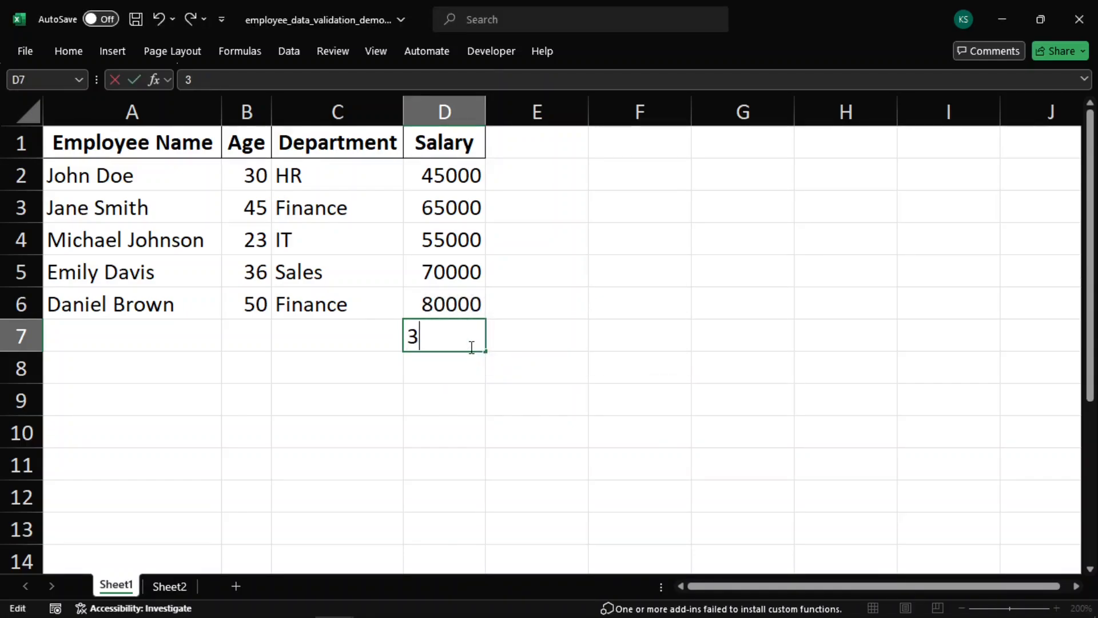
text(0000)
key(Return)
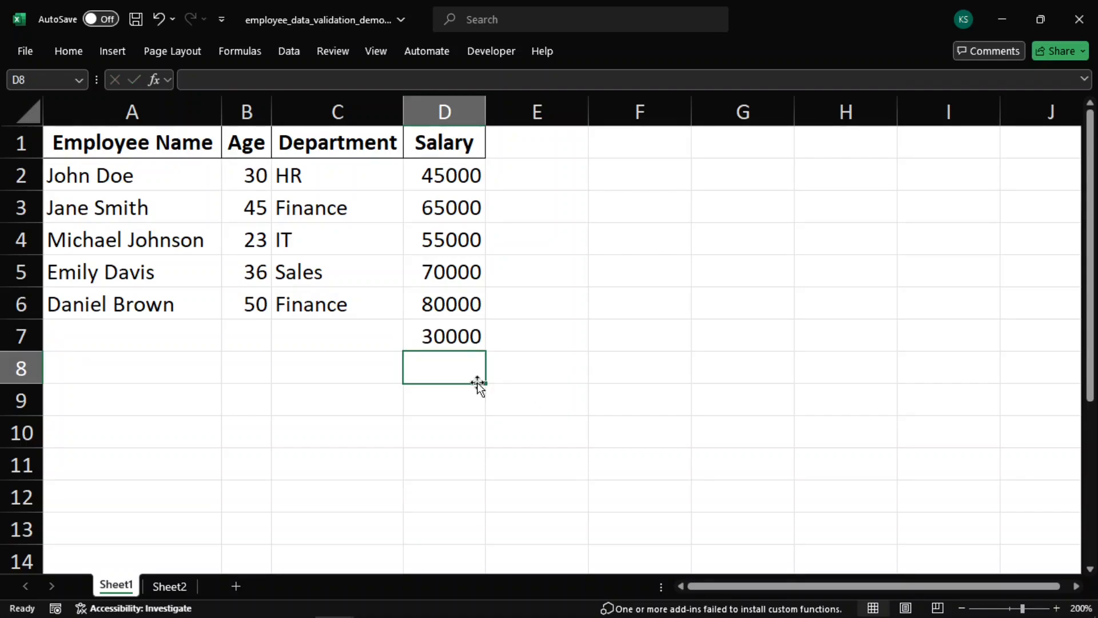
Add the input message "Enter an age between 18 and 65" to column B's data validation
click(262, 97)
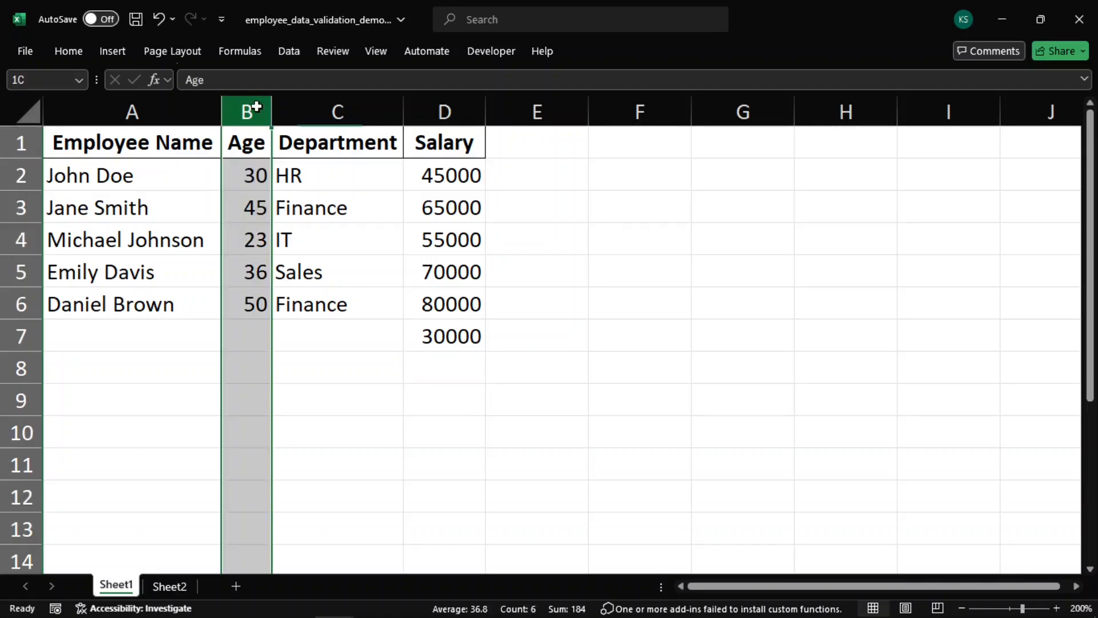
click(285, 53)
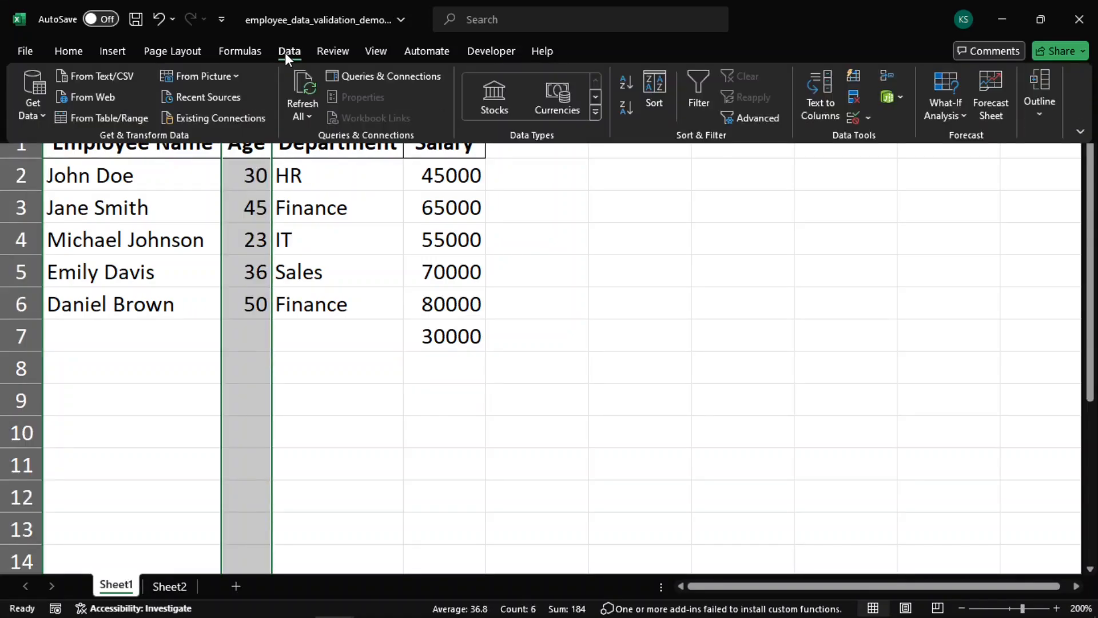
click(855, 119)
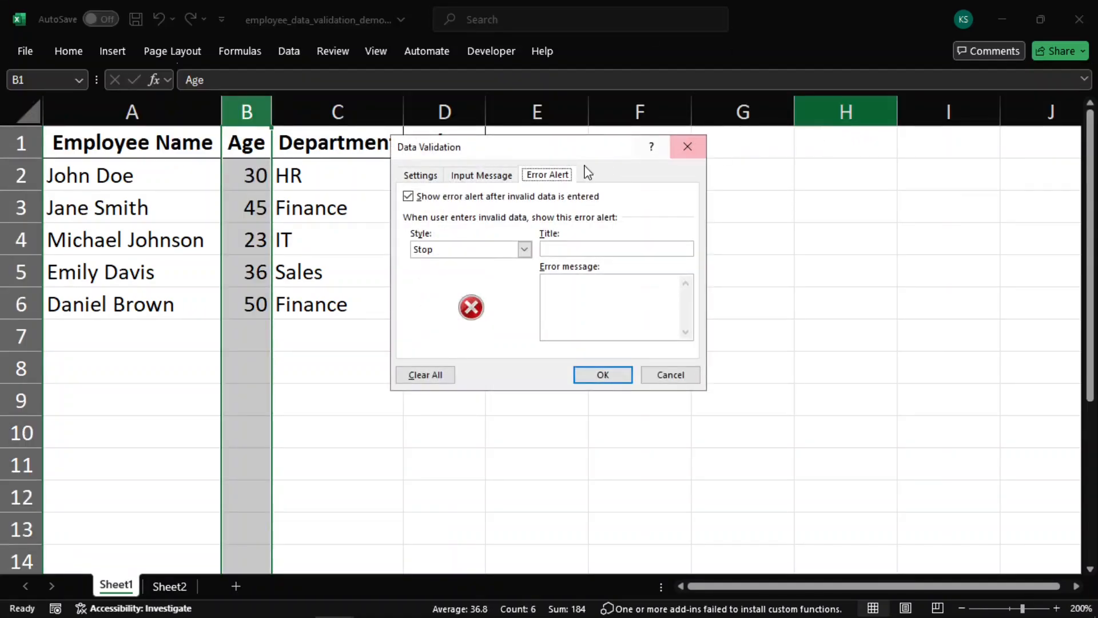
click(457, 175)
click(505, 291)
text(Enter an age )
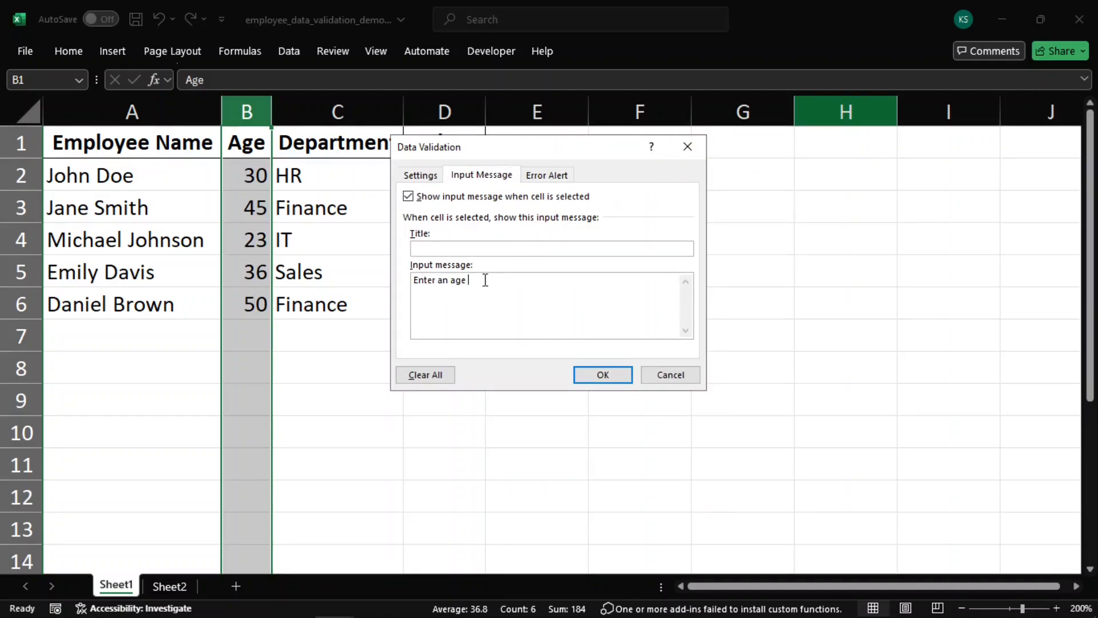
text(between 18 and 65)
click(602, 375)
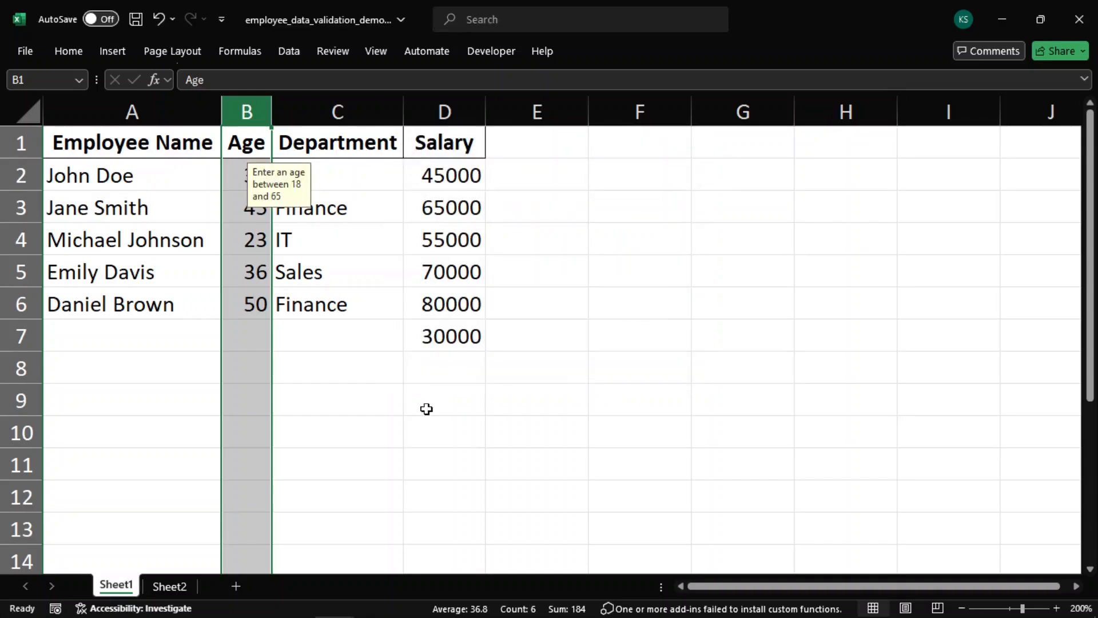
Select several column B cells to check the age input message
click(427, 409)
click(235, 342)
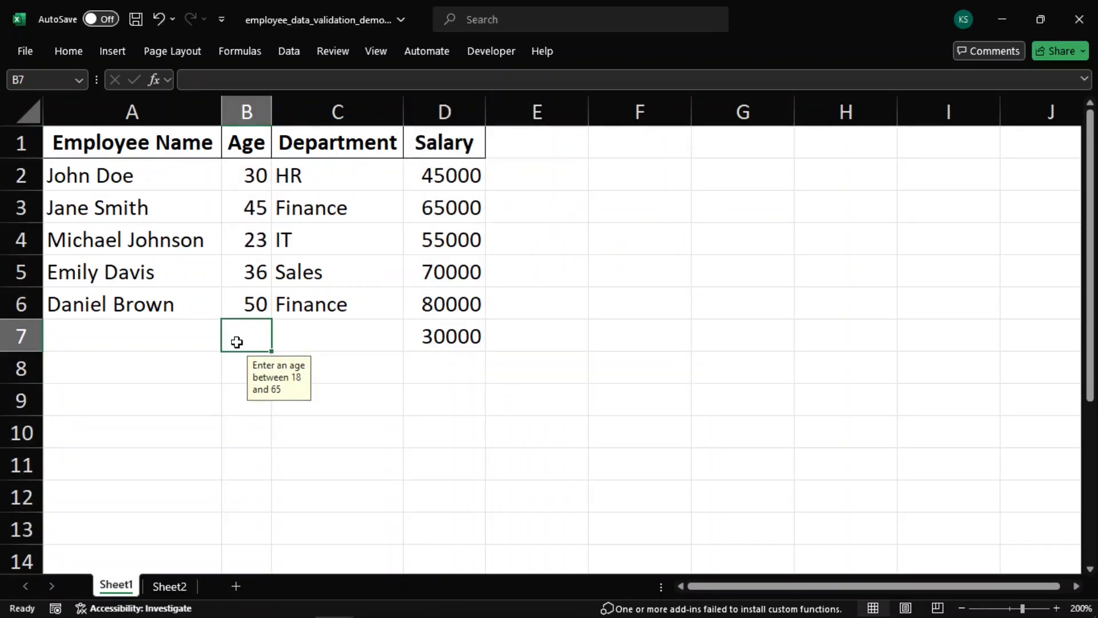
click(236, 359)
click(235, 405)
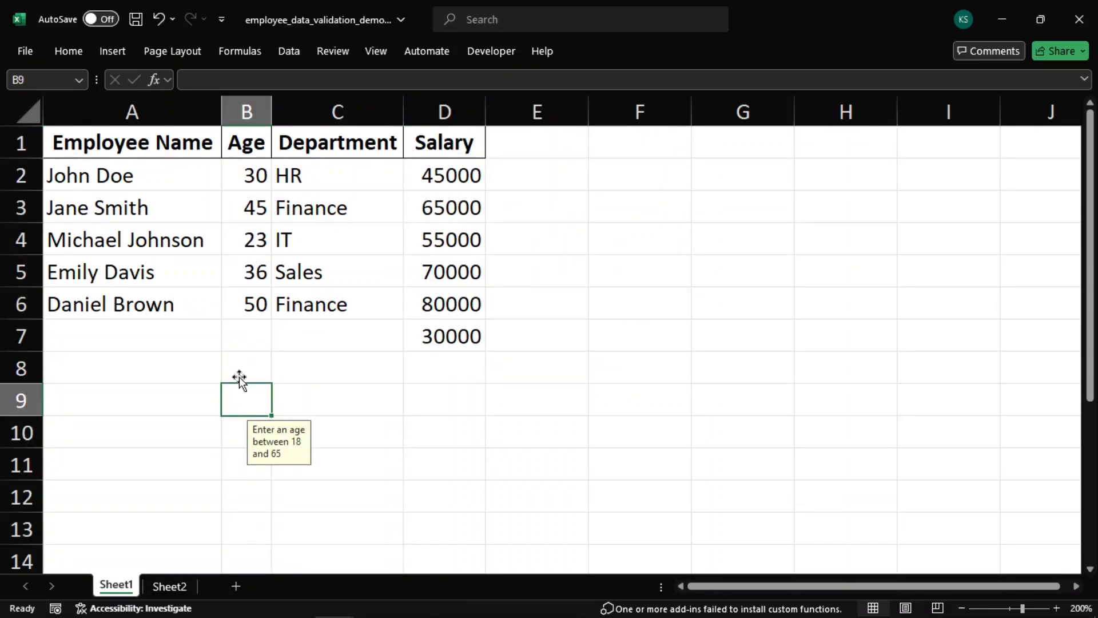
click(241, 331)
click(249, 303)
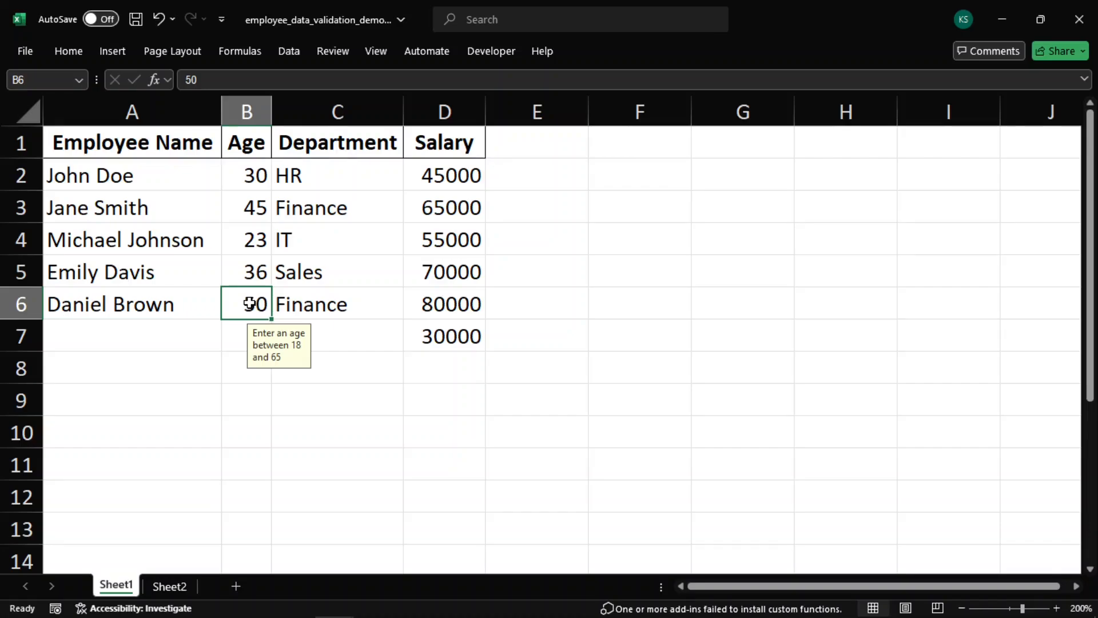
Open the Department dropdown lists in several column C cells to review the options
click(350, 306)
click(412, 311)
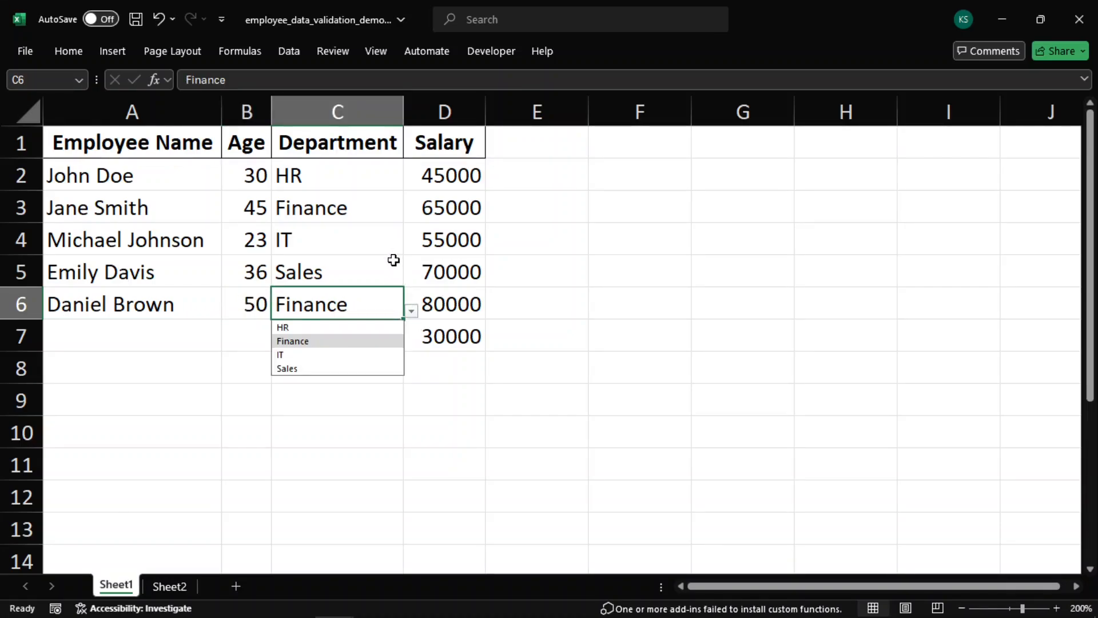
click(397, 240)
click(410, 246)
key(Escape)
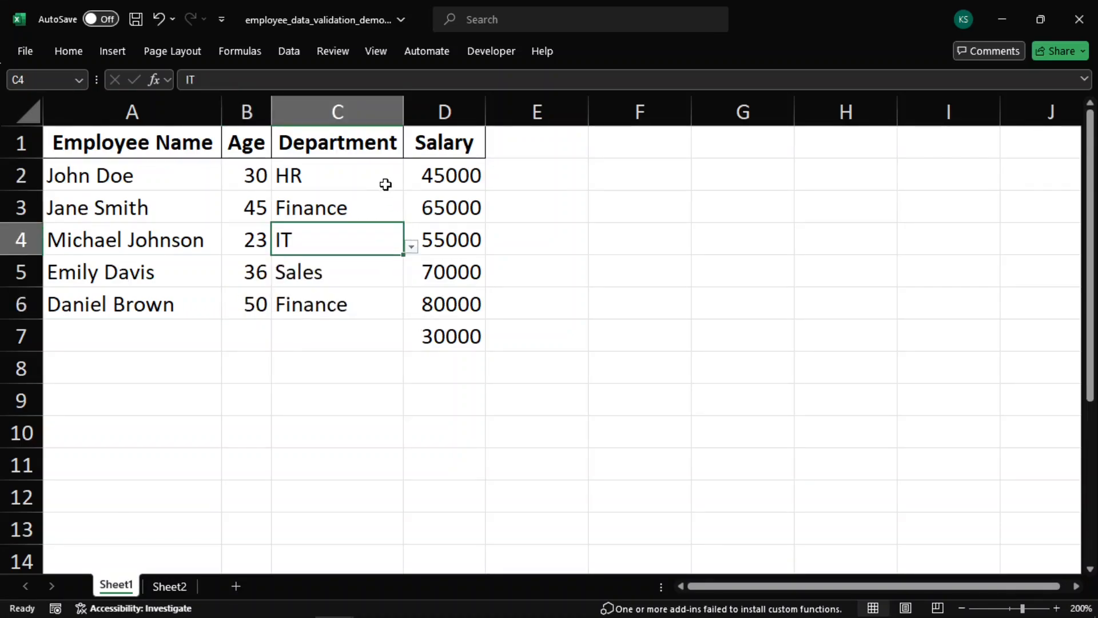
click(386, 184)
click(412, 182)
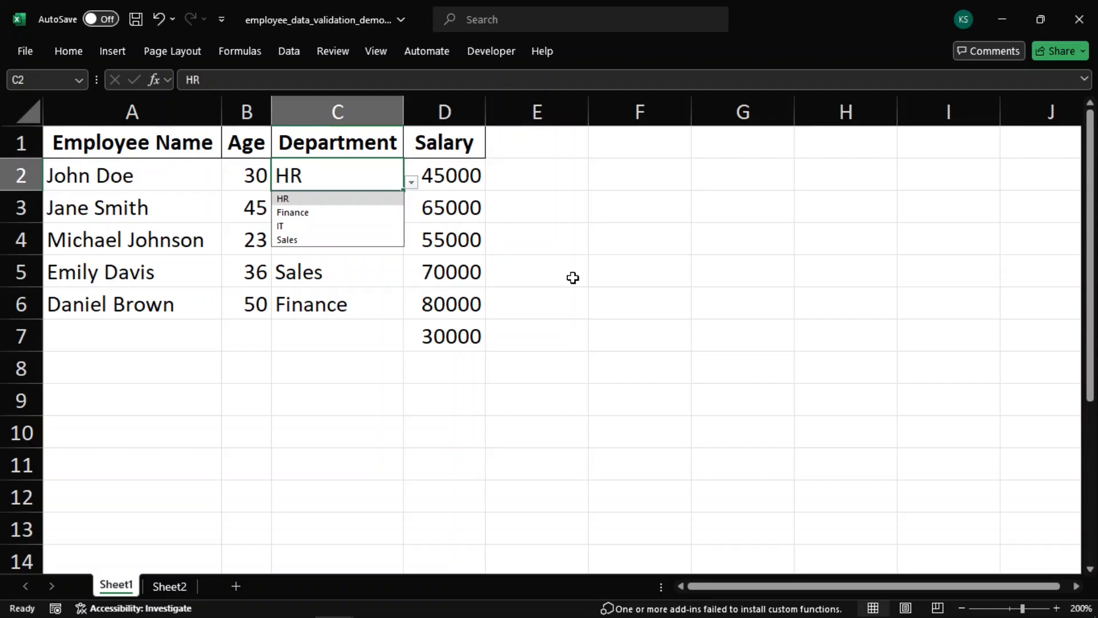
click(391, 313)
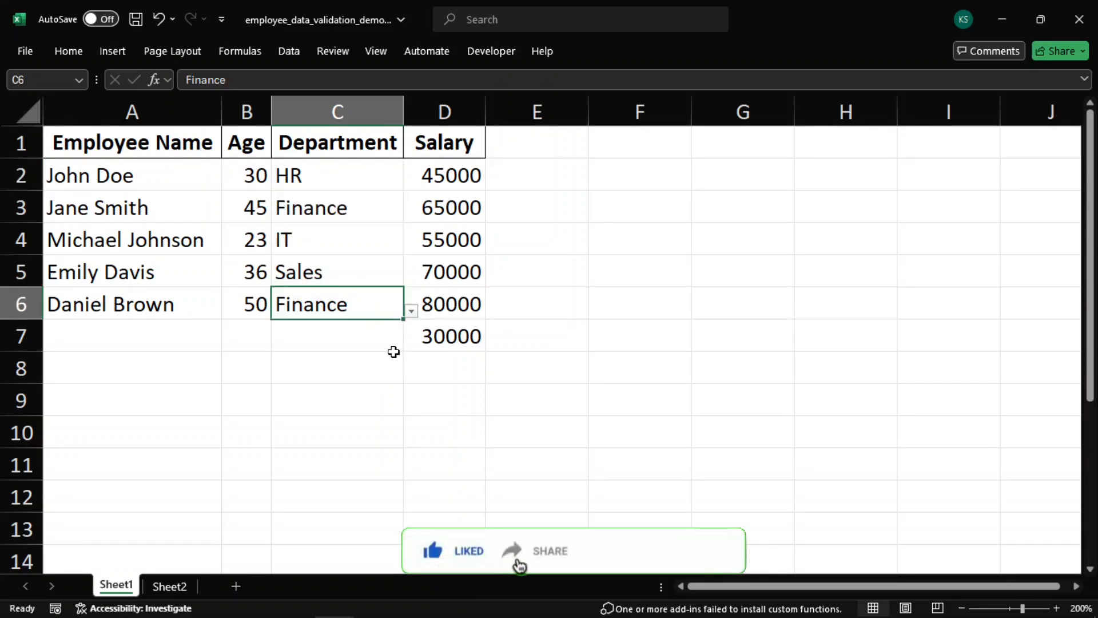
click(474, 311)
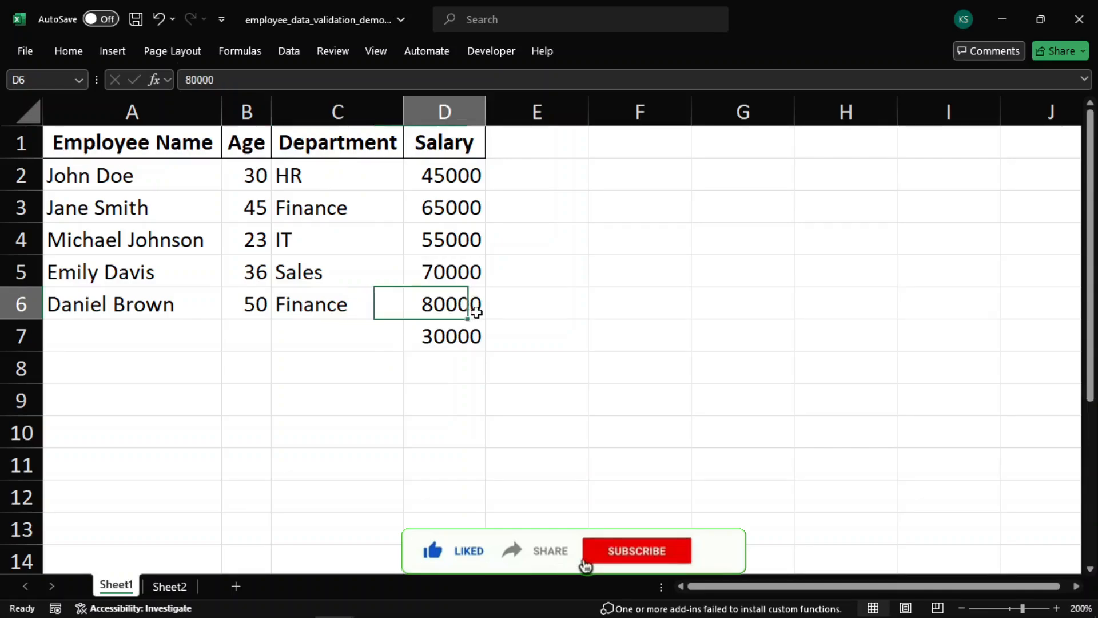
click(725, 303)
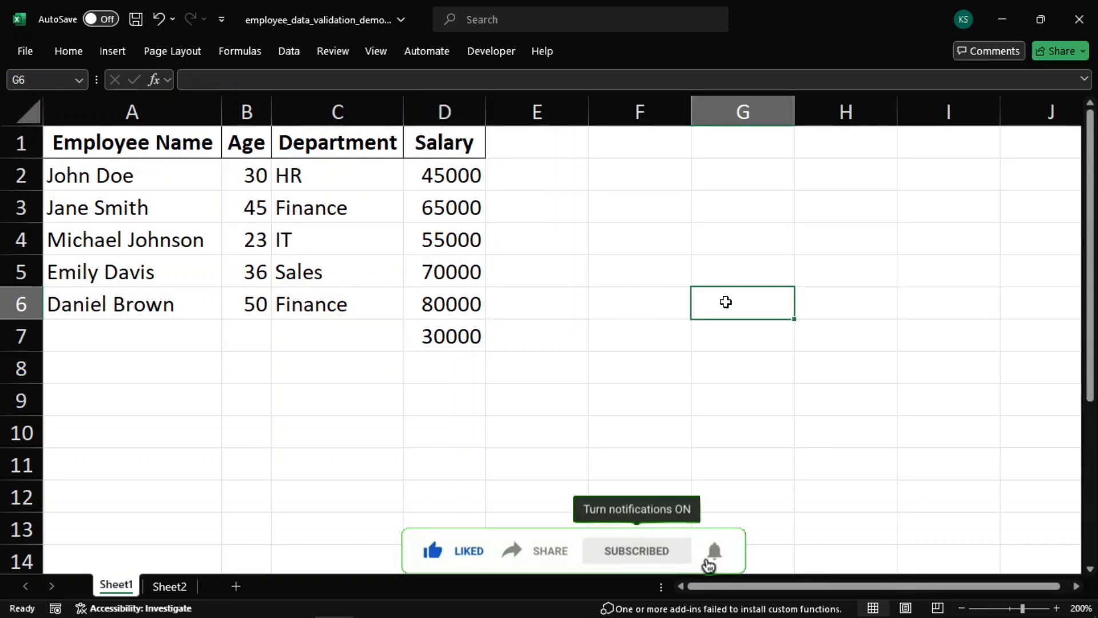